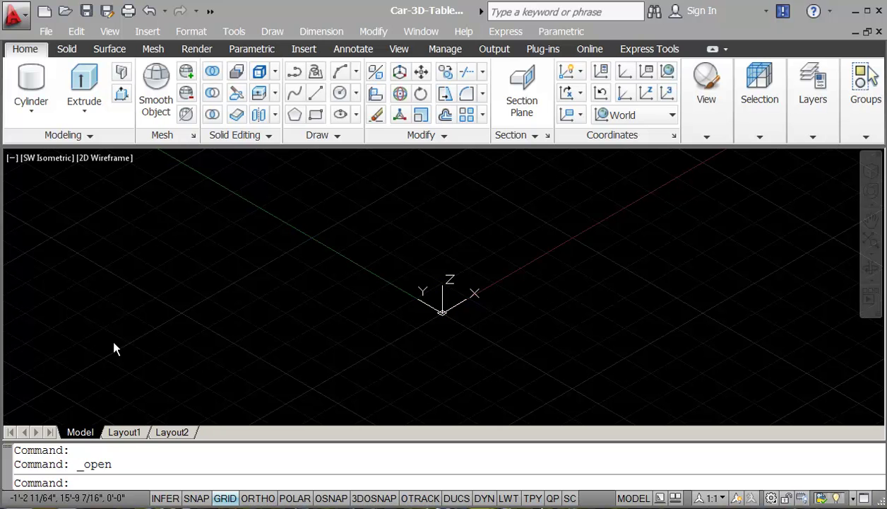
- Keep the drawing units as architectural inches in the UNITS dialog
text(un)
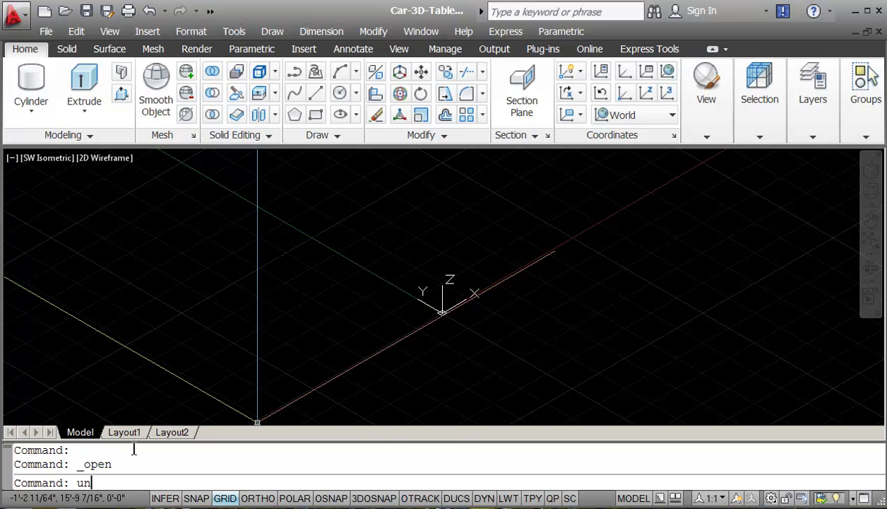
key(Return)
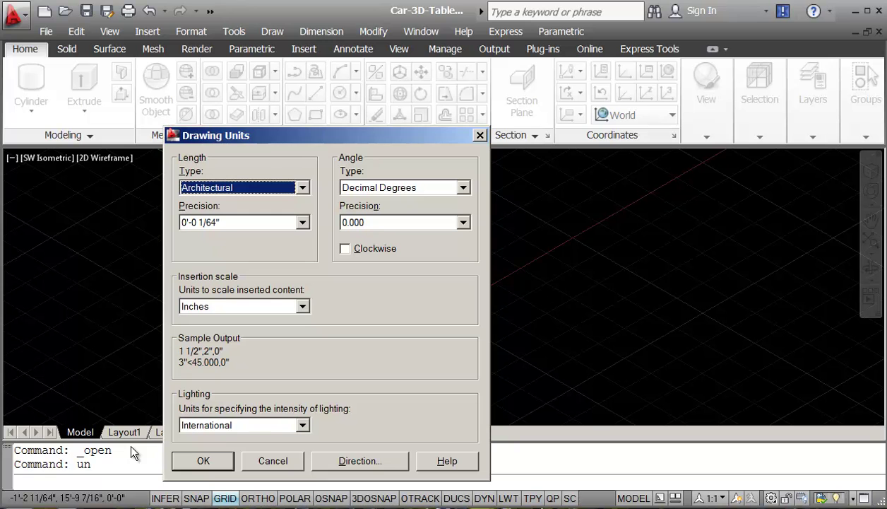
click(205, 460)
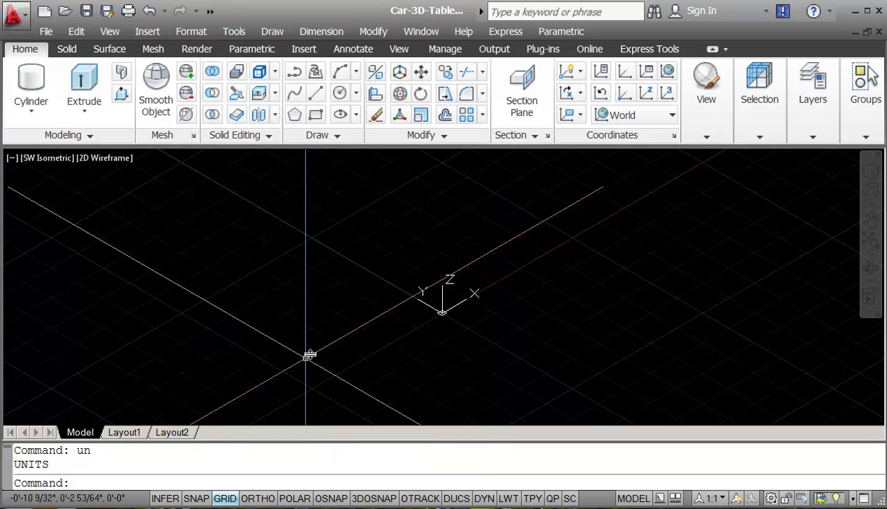
- Set the drawing limits from -30,-30 to 30,30
text(limits)
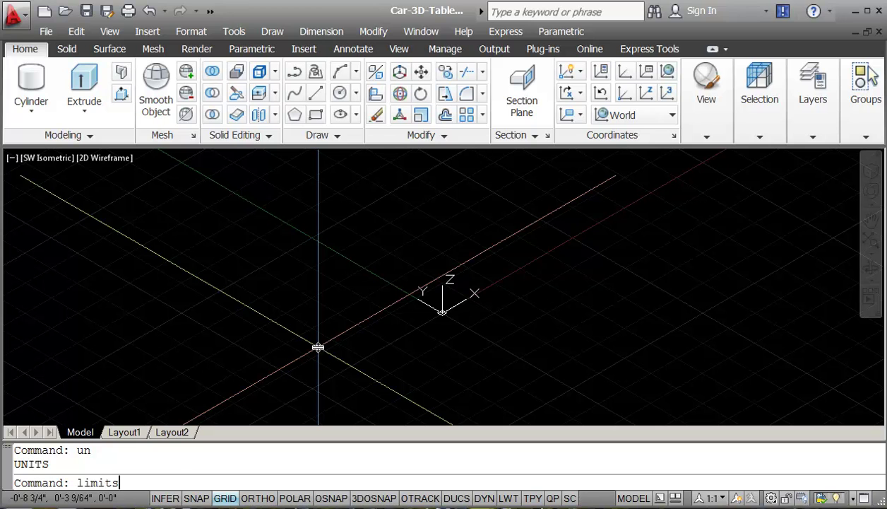
key(Return)
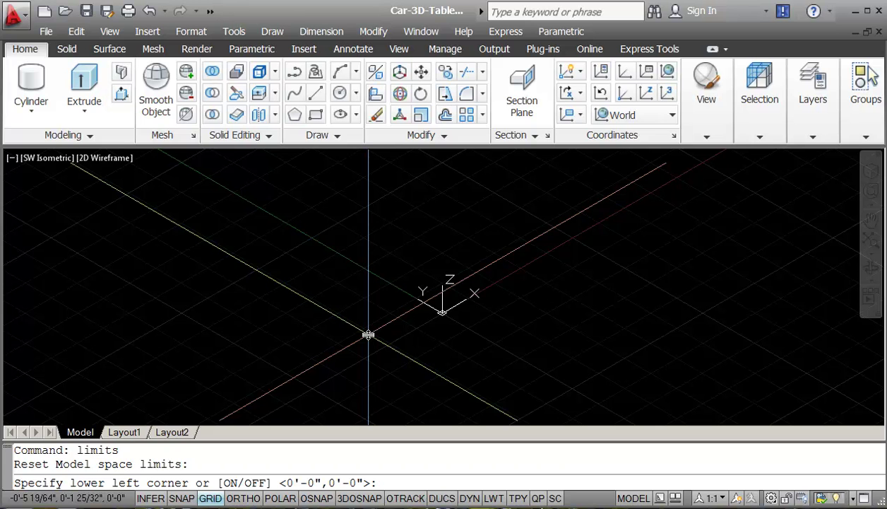
text(-30,-30)
key(BackSpace)
key(BackSpace)
key(BackSpace)
text(-30)
key(Return)
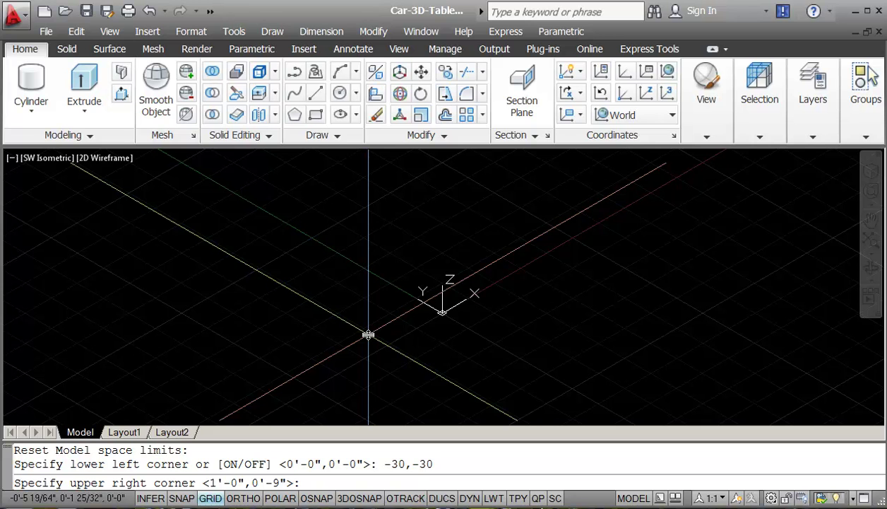
text(30,30)
key(Return)
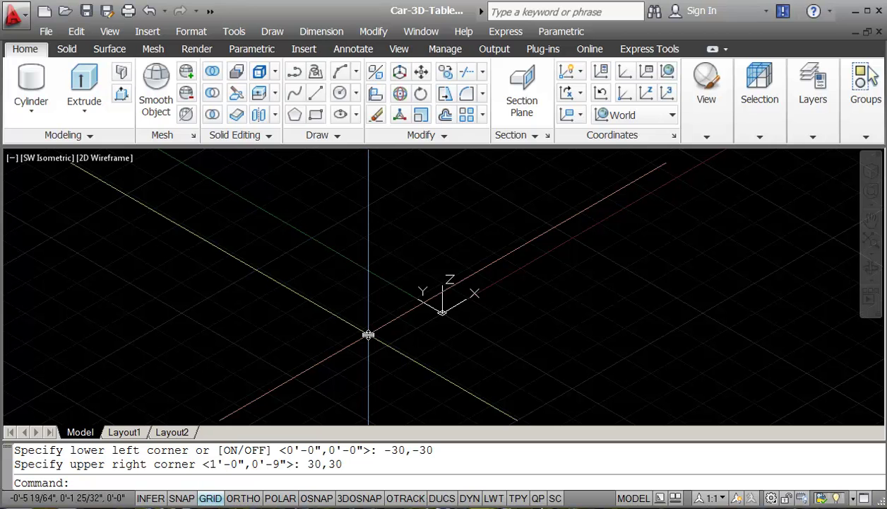
- Zoom All so the whole limits area fills the view
text(z)
key(Return)
text(a)
key(Return)
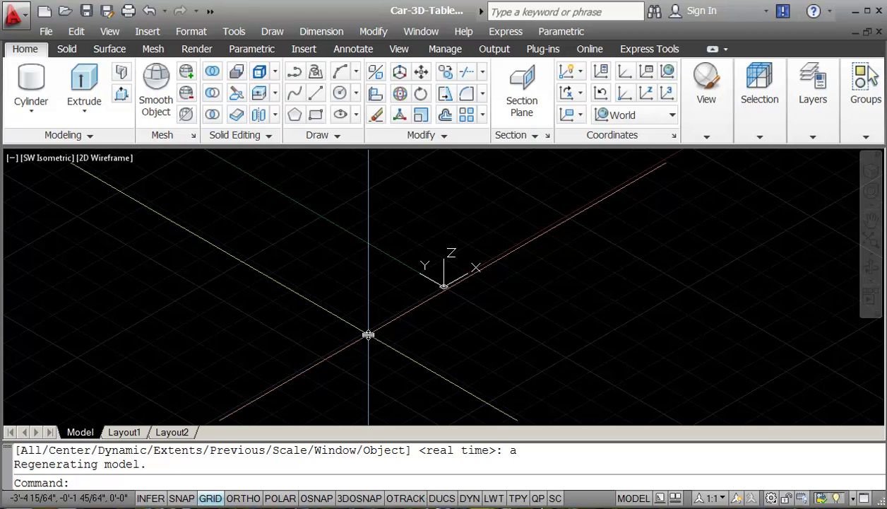
- Choose the Three: Right arrangement in the New Viewports setup
middle_drag(368, 335, 385, 281)
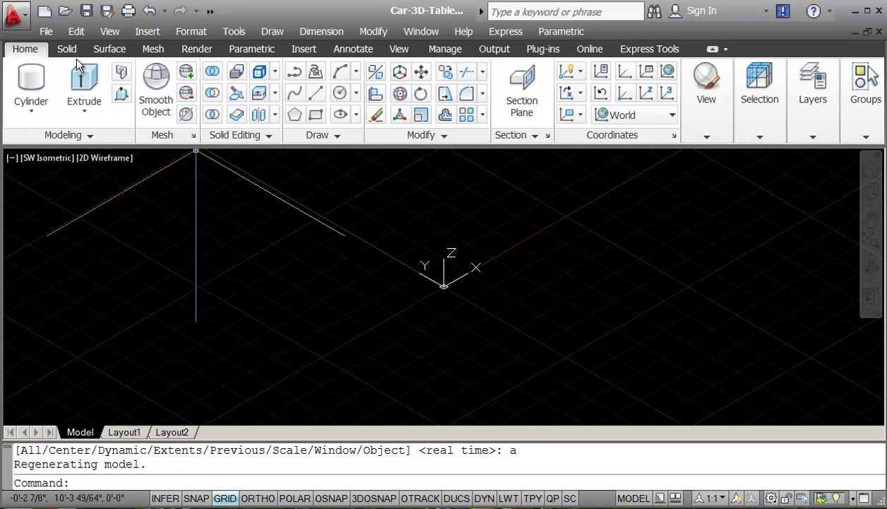
click(109, 34)
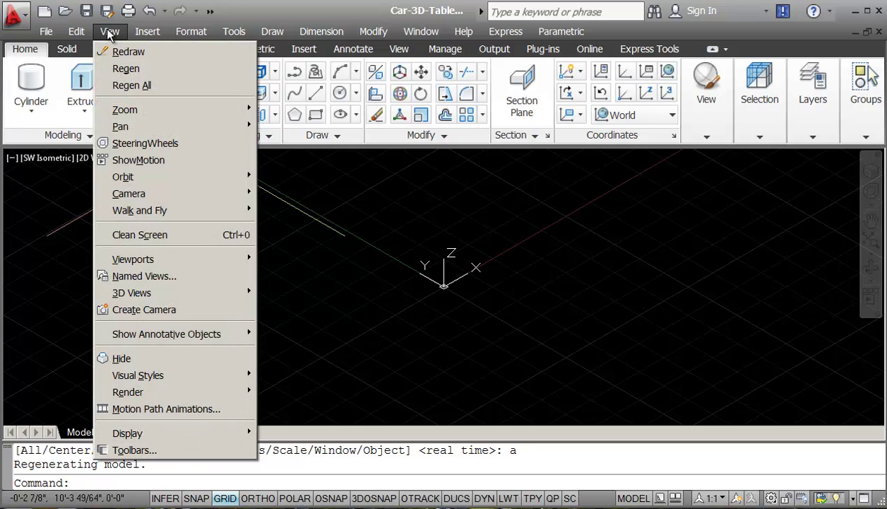
mouse_move(134, 259)
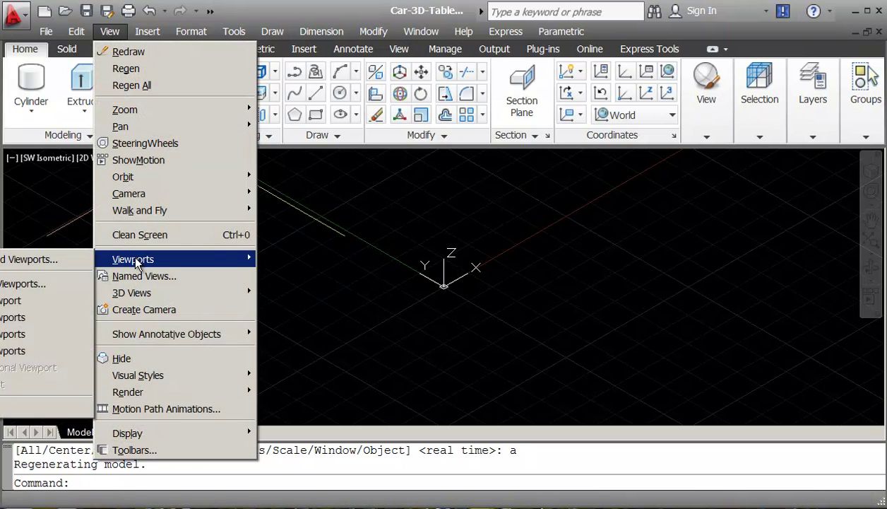
click(80, 285)
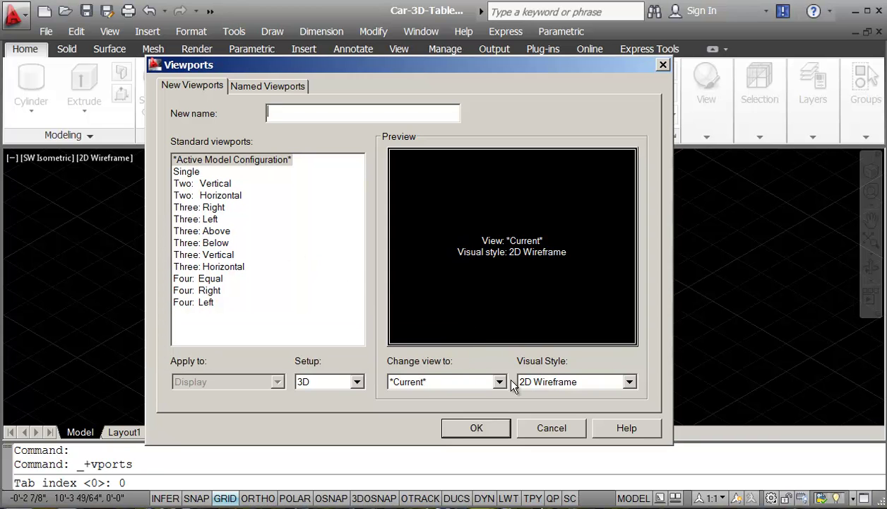
click(213, 208)
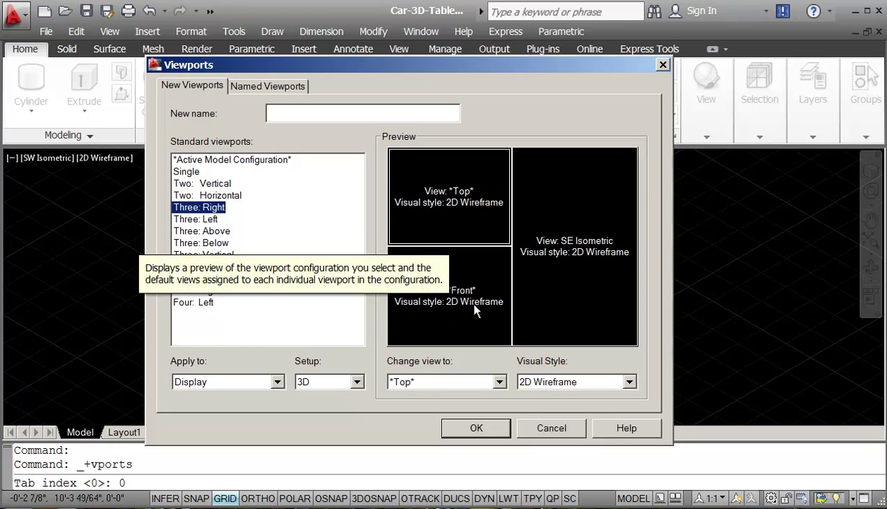
- Set the large right viewport to SW Isometric in Conceptual style and apply the layout
click(473, 282)
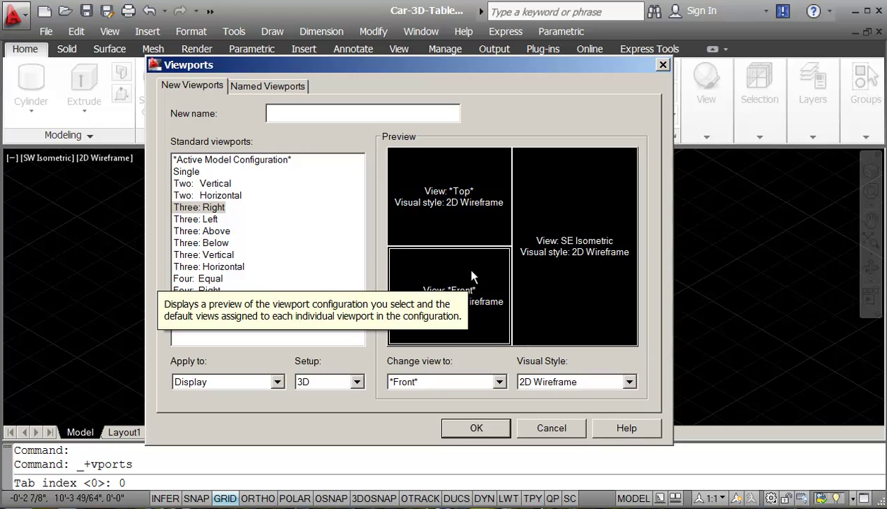
click(573, 282)
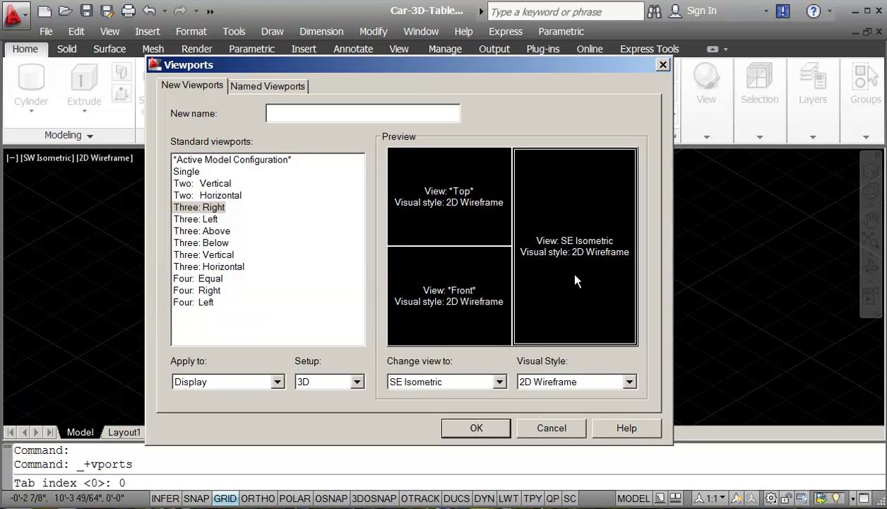
click(500, 381)
click(456, 474)
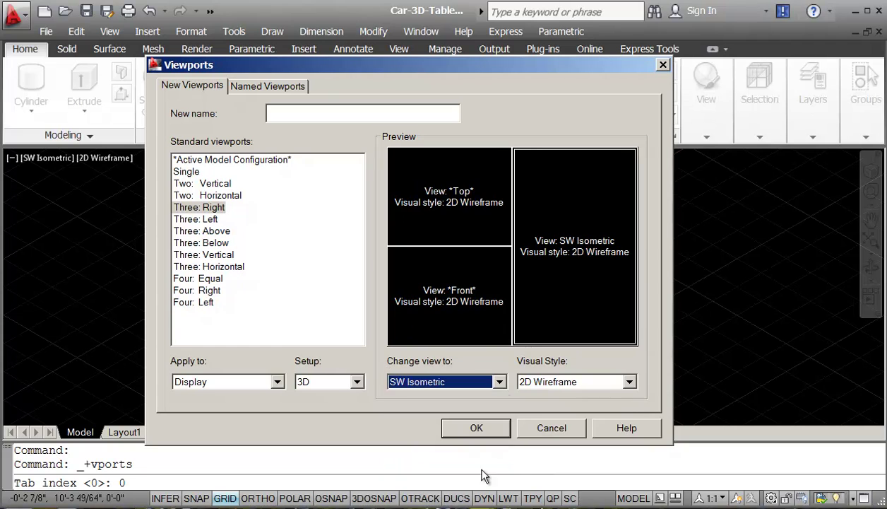
click(629, 381)
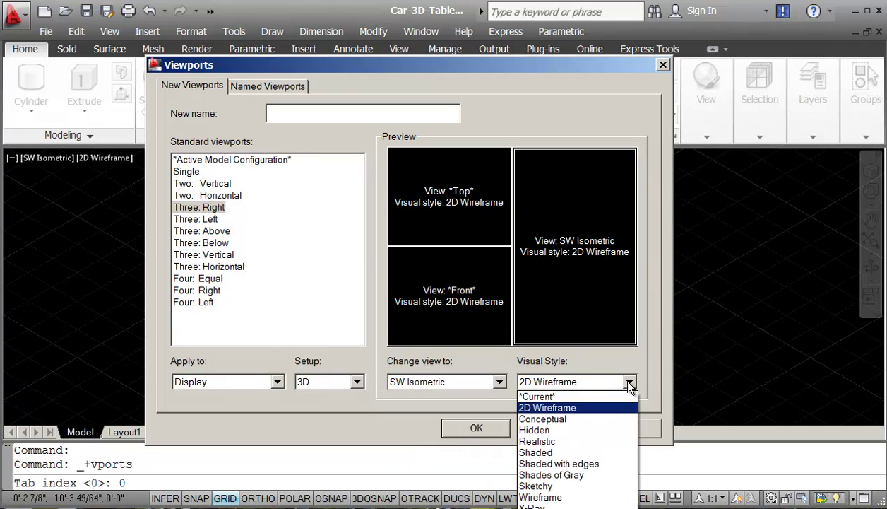
click(609, 420)
click(485, 426)
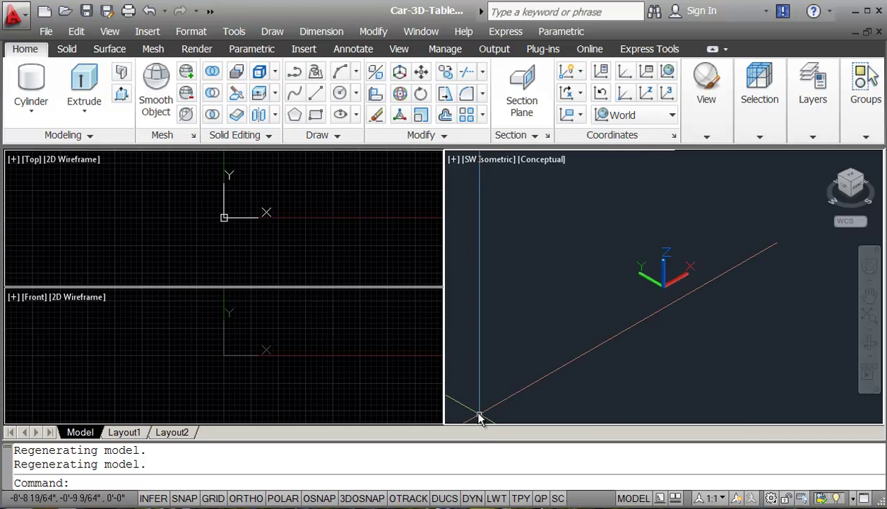
- In the Top viewport, draw a cylinder at 0,0 with radius 24 and height 1
click(238, 235)
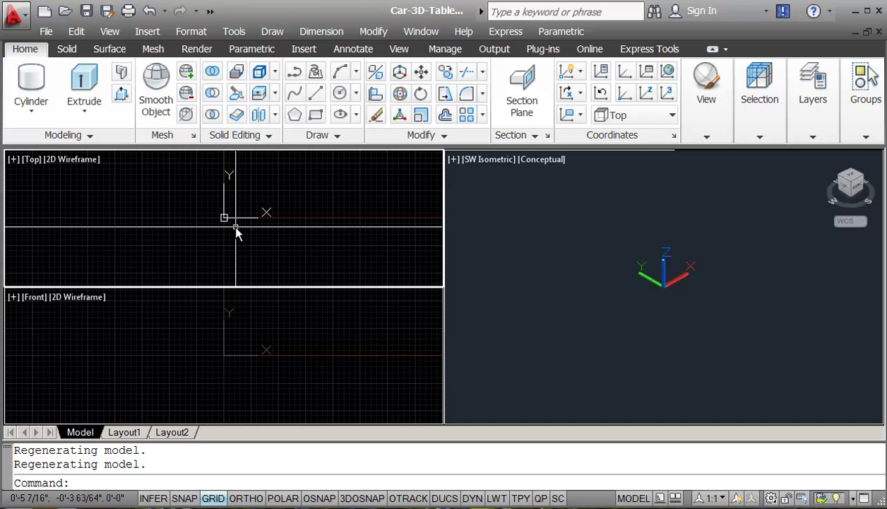
click(29, 79)
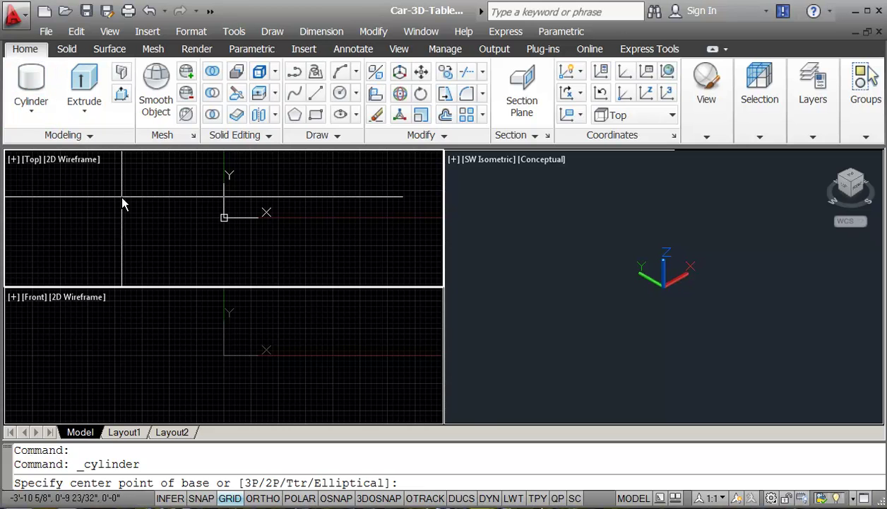
text(0,0)
key(Return)
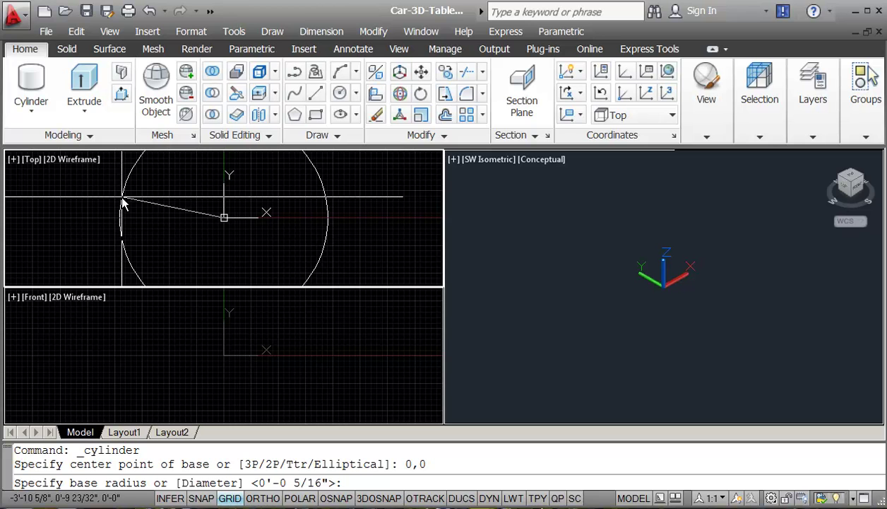
text(24)
key(Return)
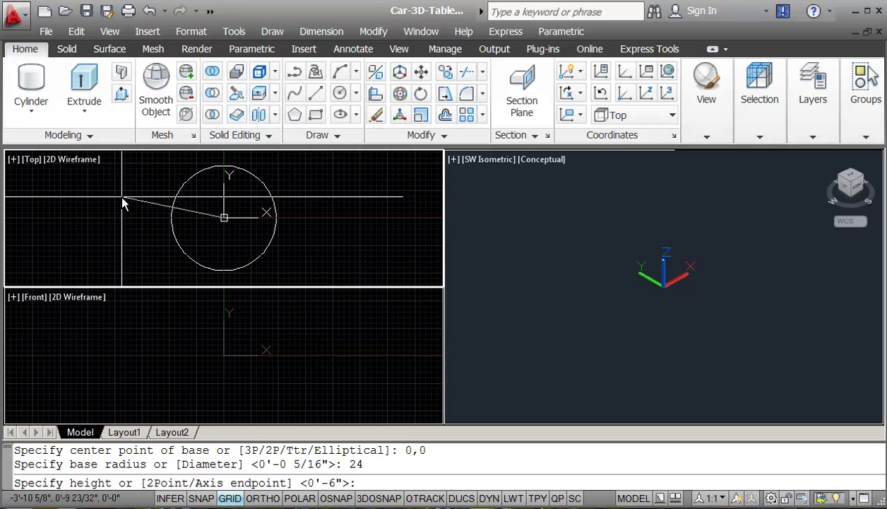
text(1)
key(Return)
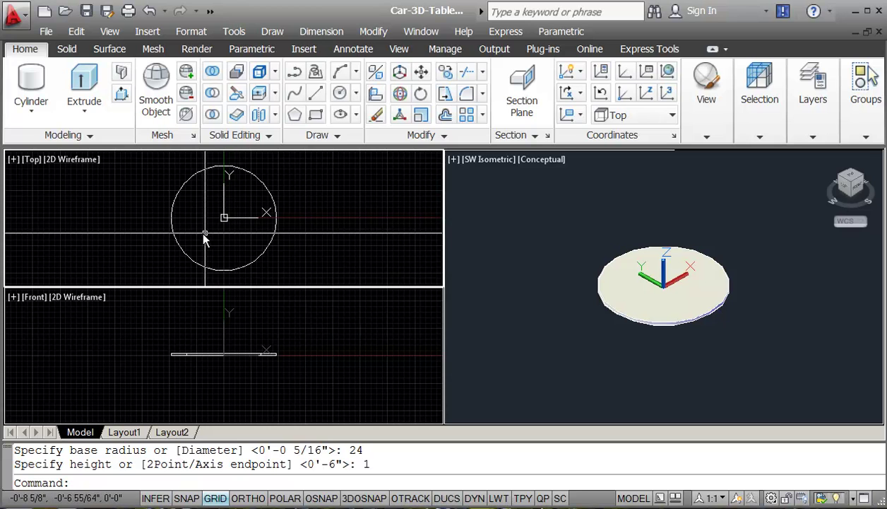
click(29, 113)
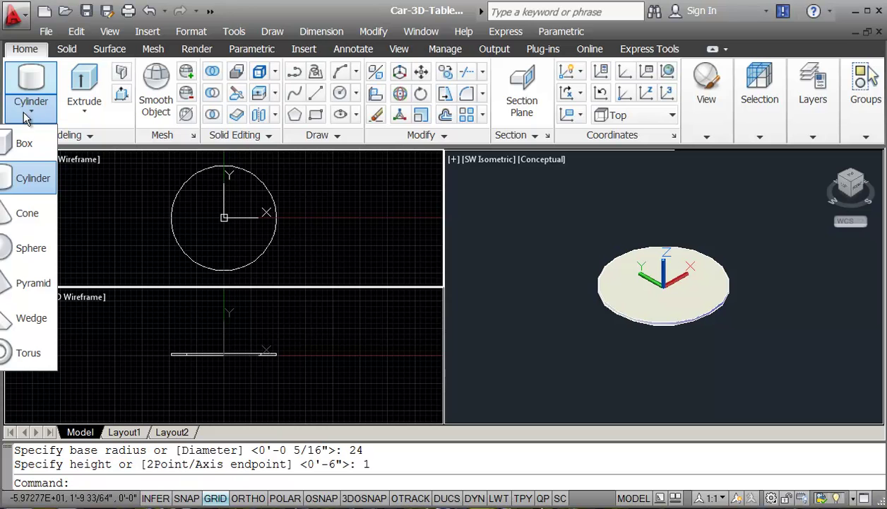
- Draw a box from corner 0,0 to 30,30 with height 2.5
click(22, 143)
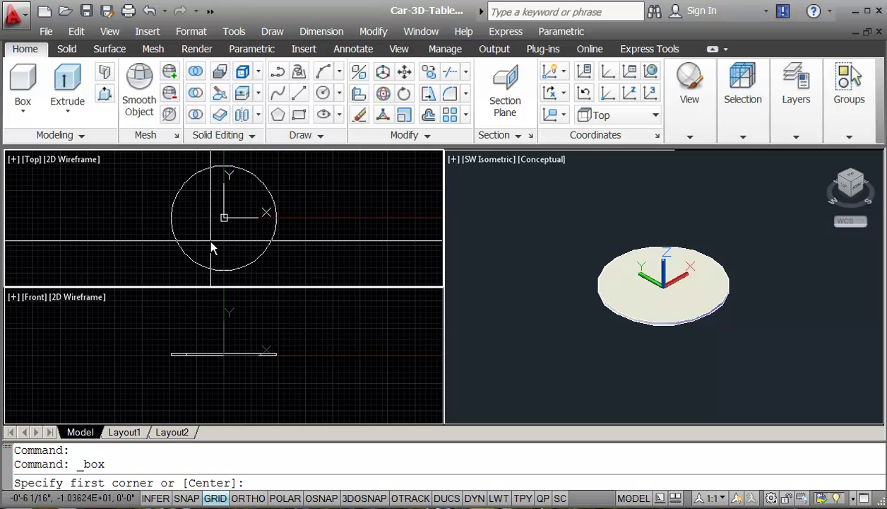
text(0,0)
key(Return)
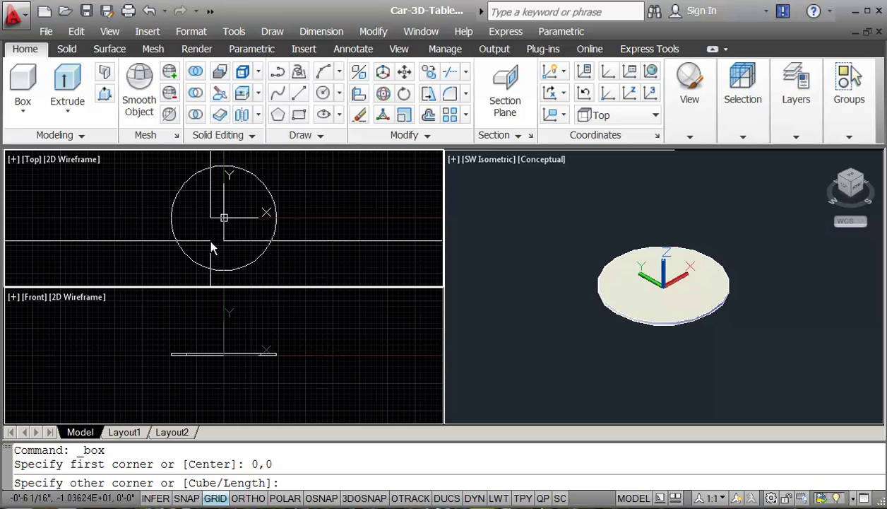
text(30,30)
key(Return)
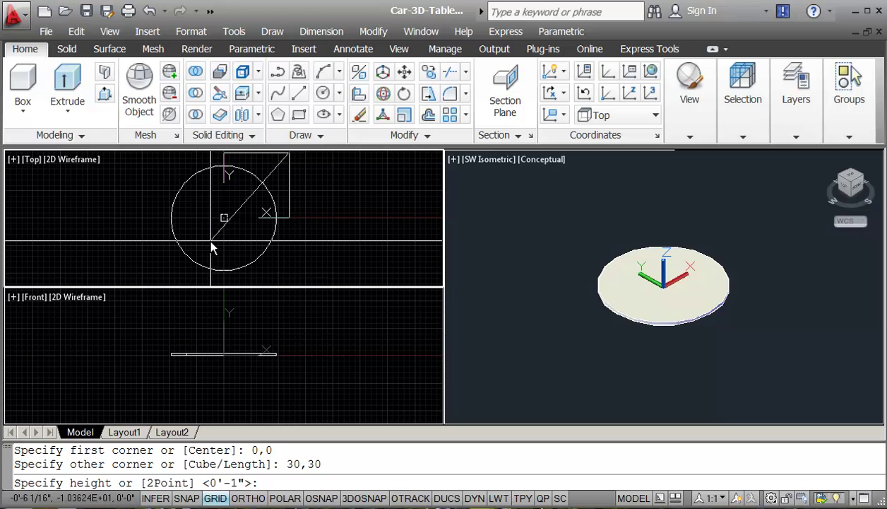
text(2.5)
key(Return)
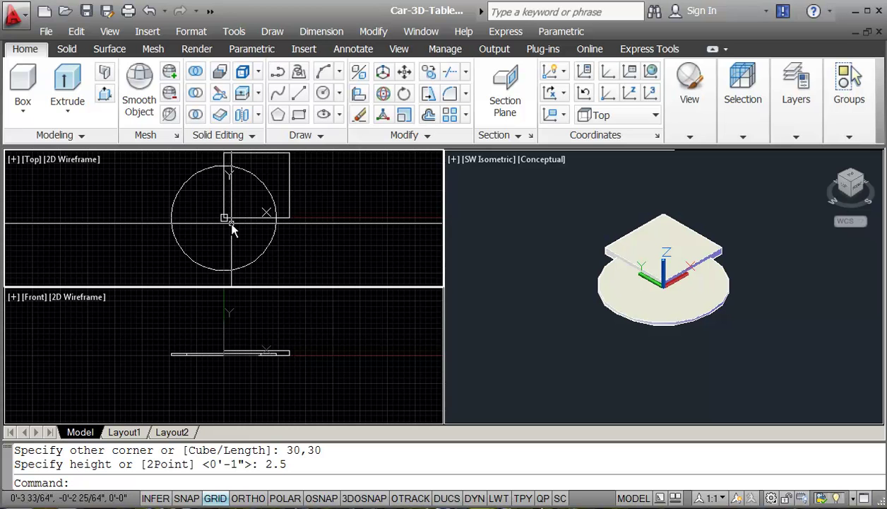
- With Ortho on, move the square frame 15 to the left
key(Escape)
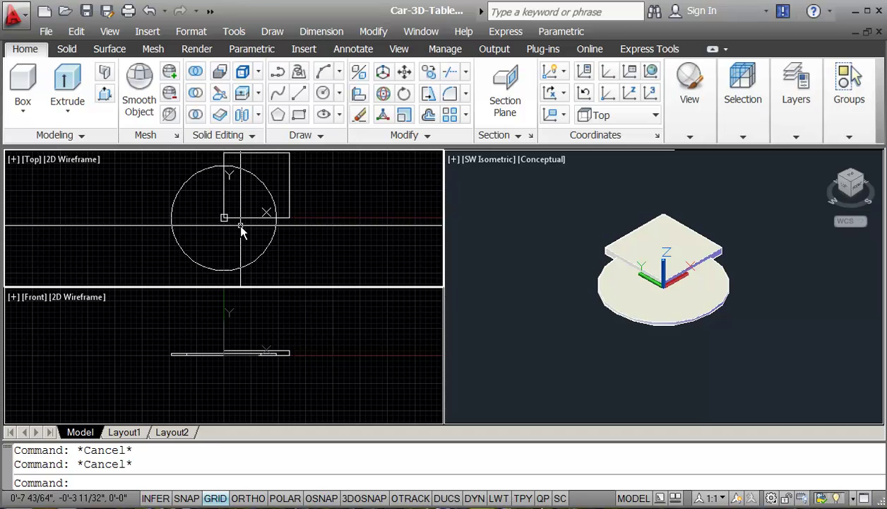
text(m)
key(Return)
click(237, 216)
key(Return)
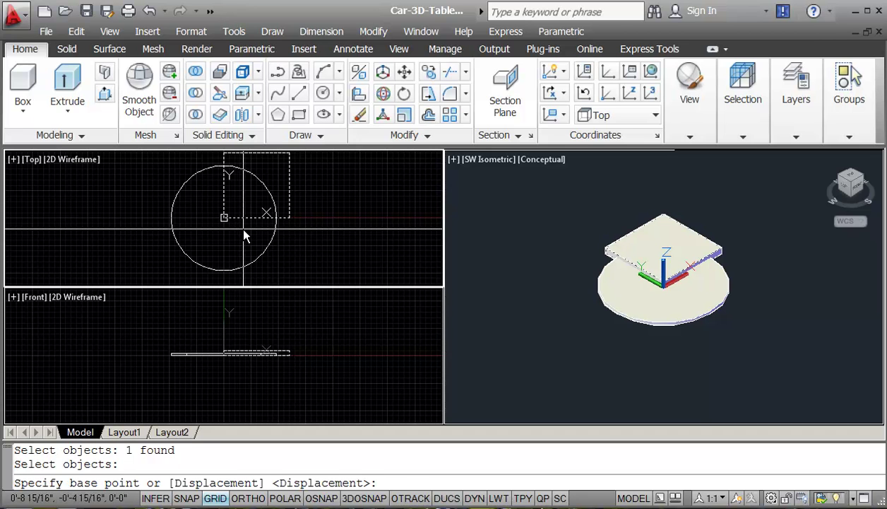
click(244, 227)
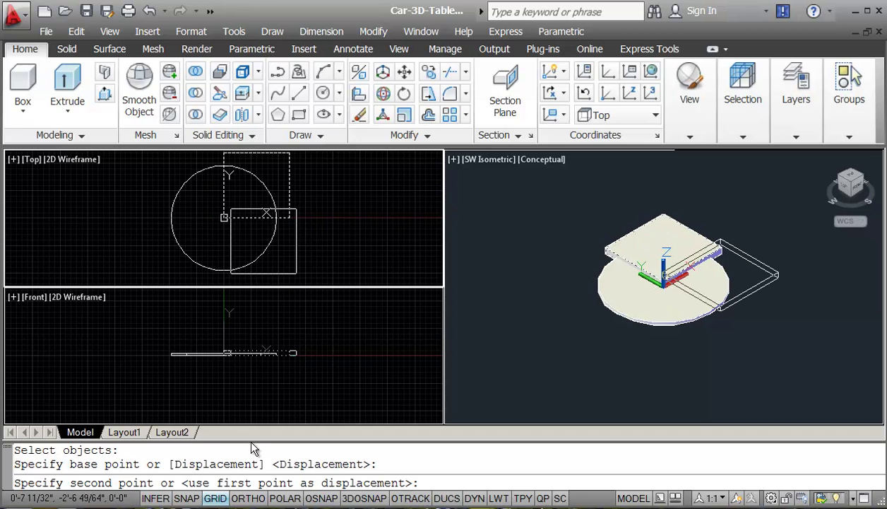
click(248, 499)
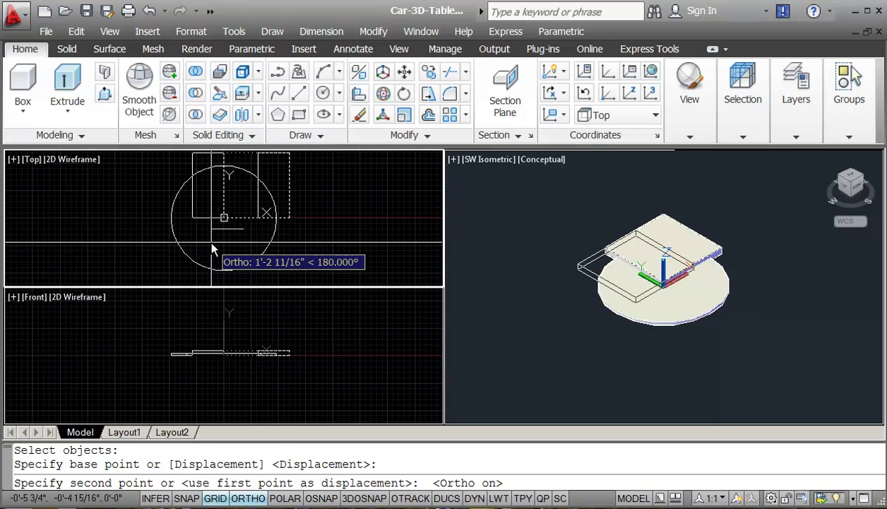
text(15)
key(Return)
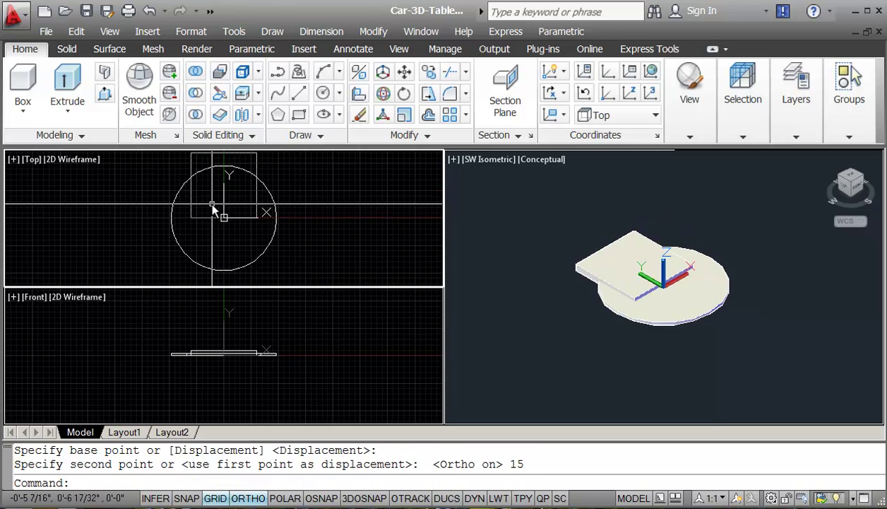
- Move the square frame 15 down to centre it on the tabletop
key(Return)
click(196, 221)
key(Return)
click(341, 216)
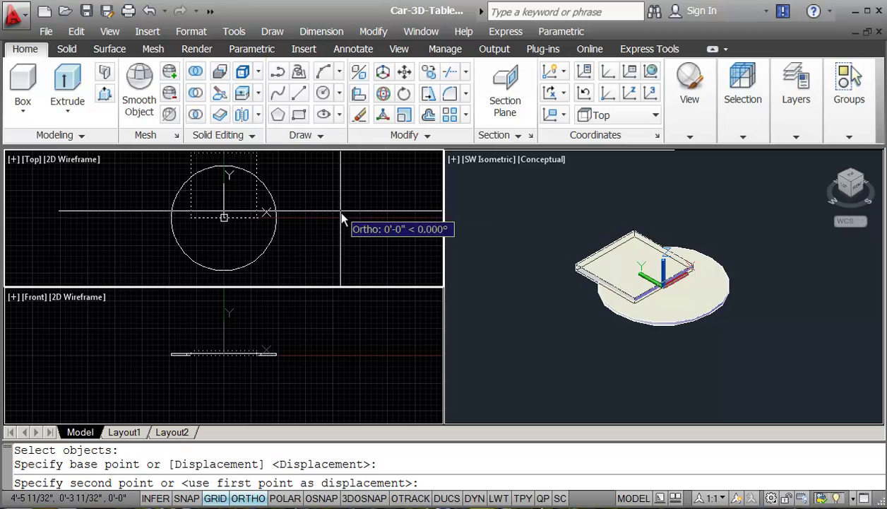
text(15)
key(Return)
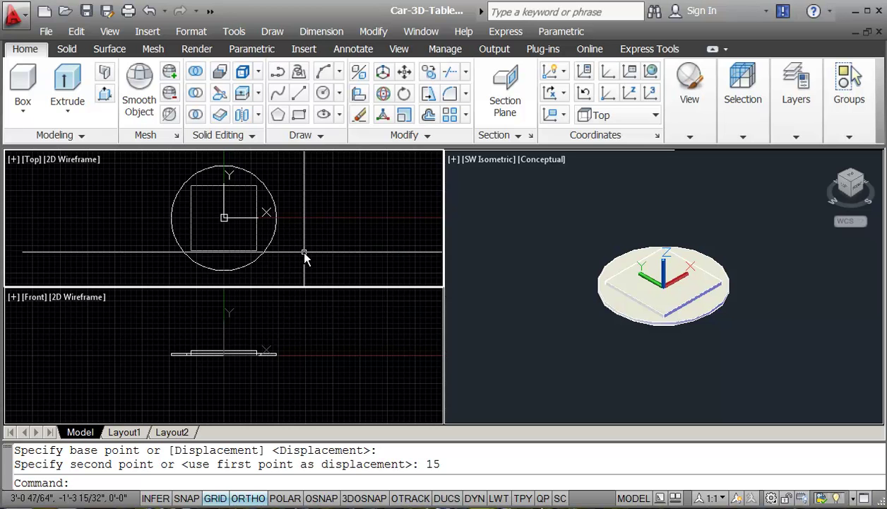
key(Escape)
key(Escape)
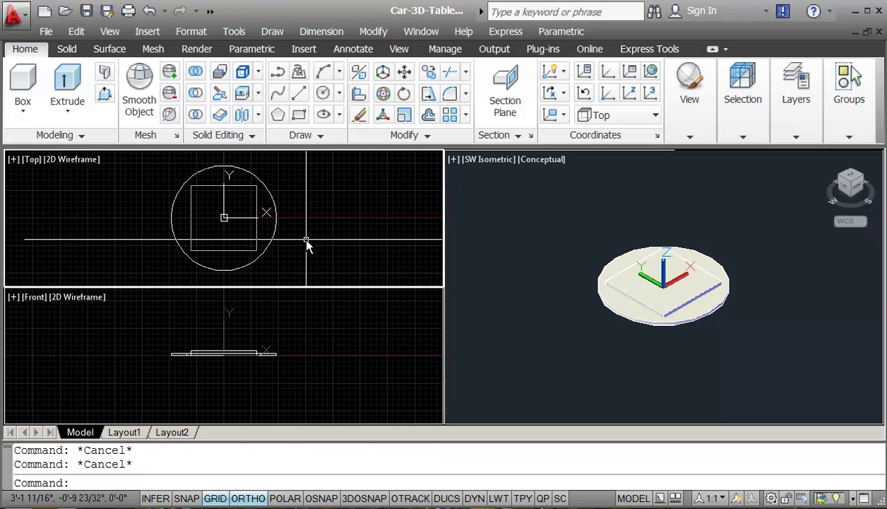
- Create a leg cylinder at 0,0 with radius 1 and height 27.5
click(23, 107)
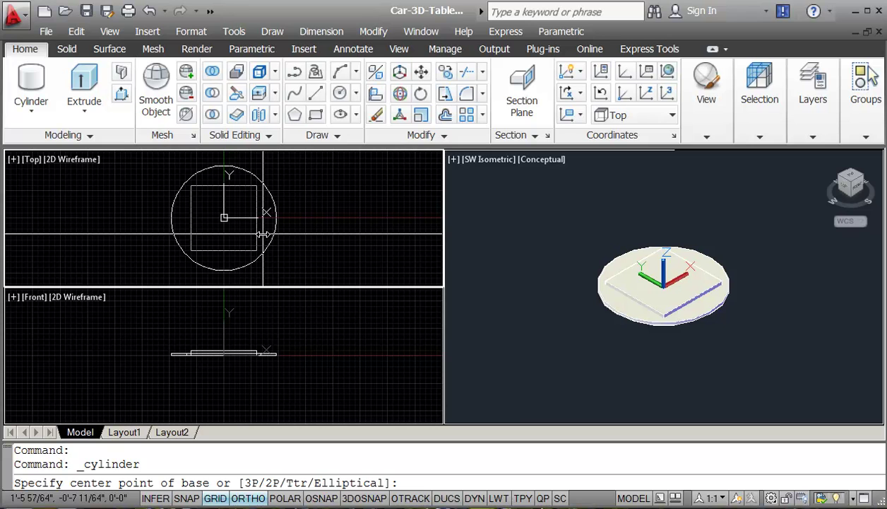
text(0,0)
key(Return)
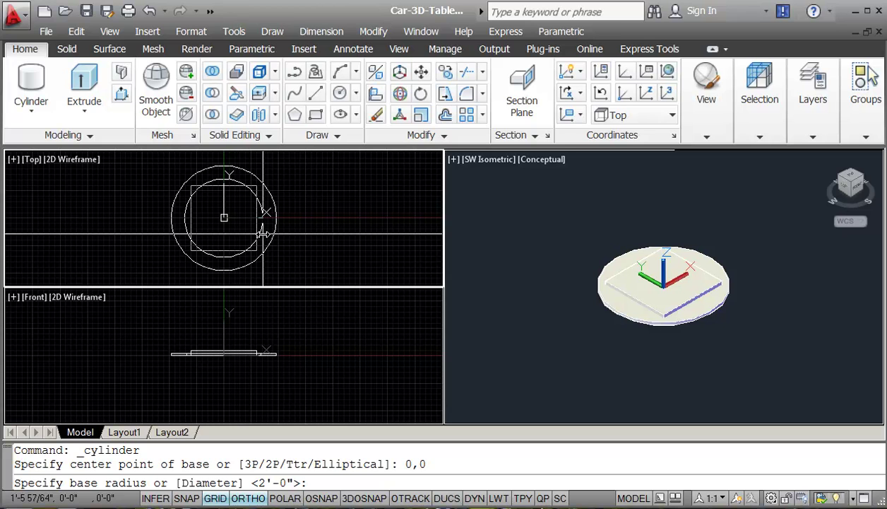
text(1)
key(Return)
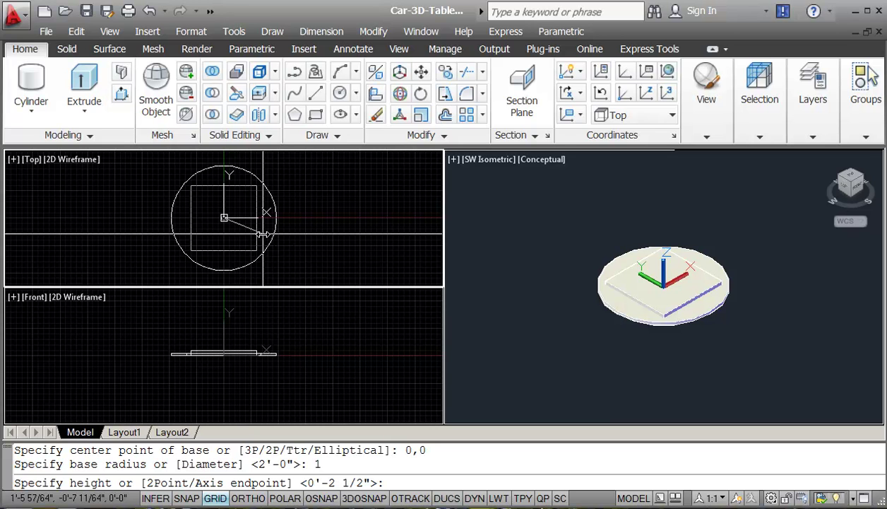
text(27.5)
key(Return)
key(F8)
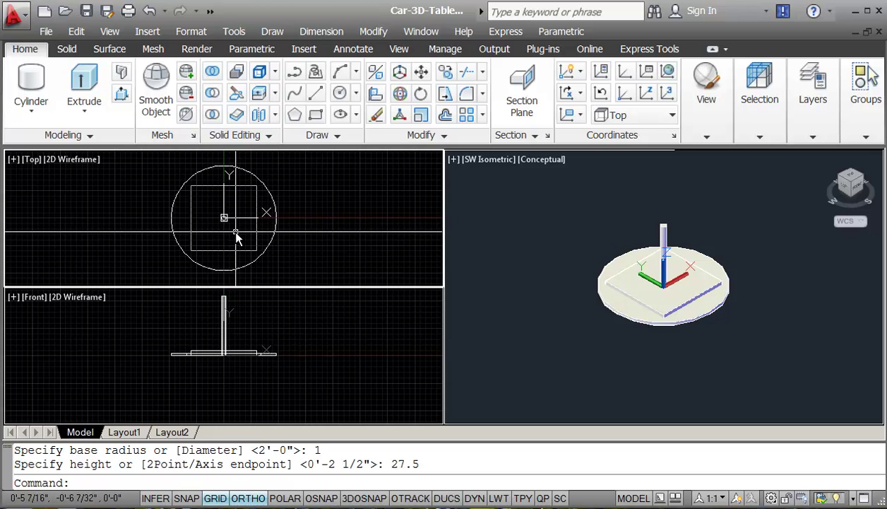
- First attempt: move the leg 13.25 left, then another 13.25
key(Escape)
key(Escape)
text(m)
key(Return)
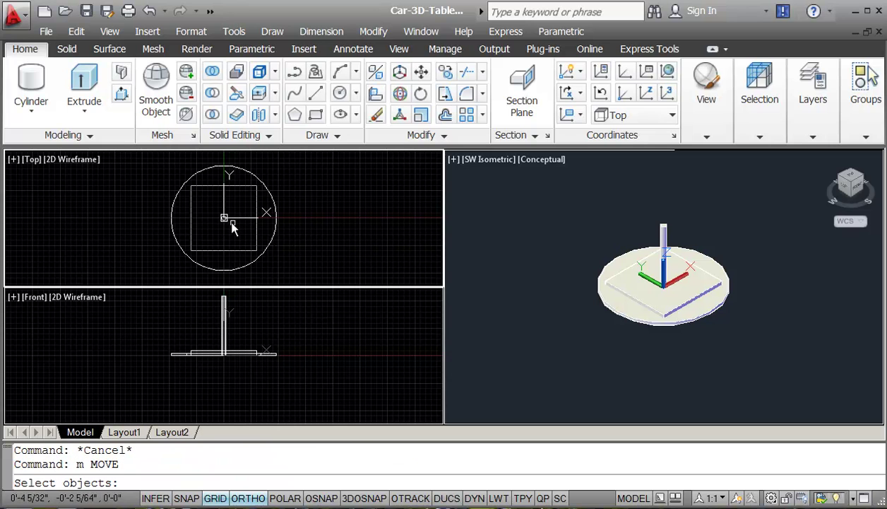
click(224, 218)
key(Return)
click(231, 233)
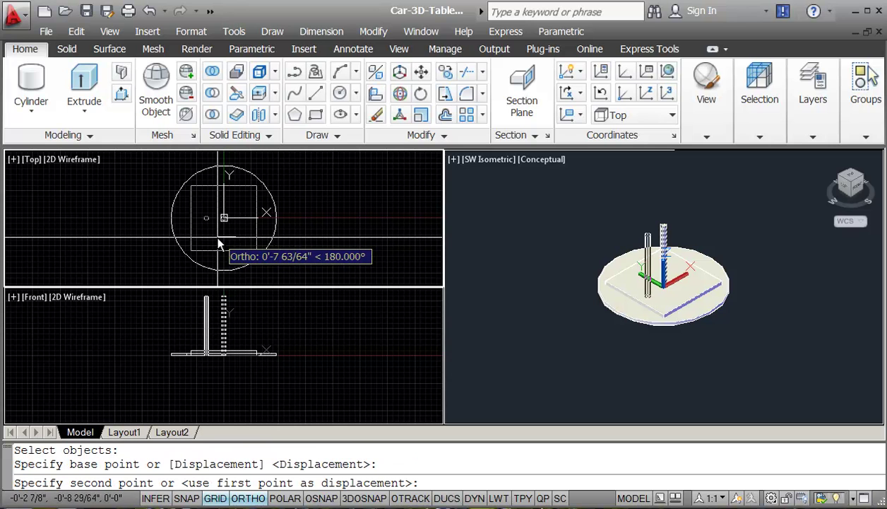
text(13.25)
key(Return)
key(Escape)
key(Return)
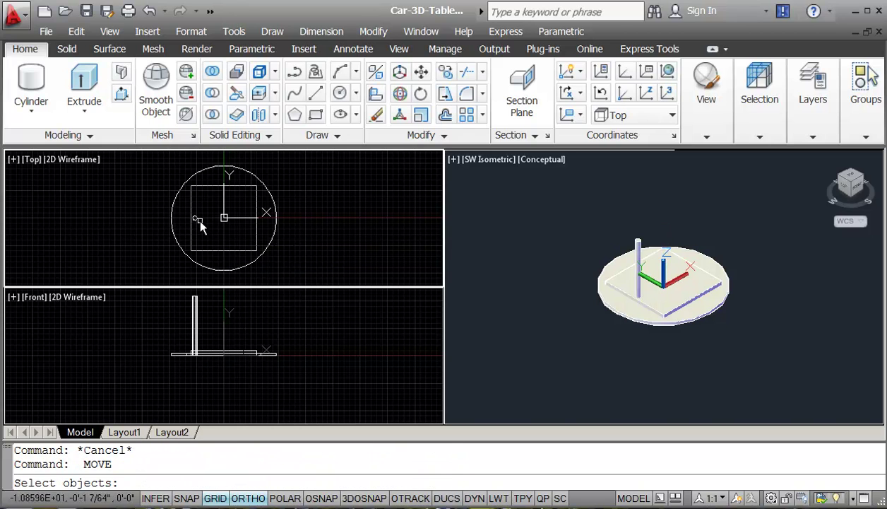
click(194, 217)
key(Return)
click(211, 216)
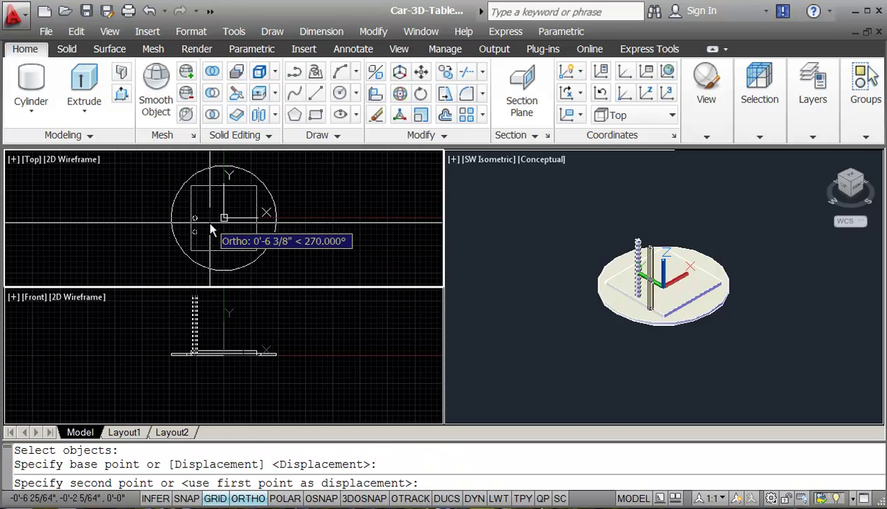
text(13.25)
key(Return)
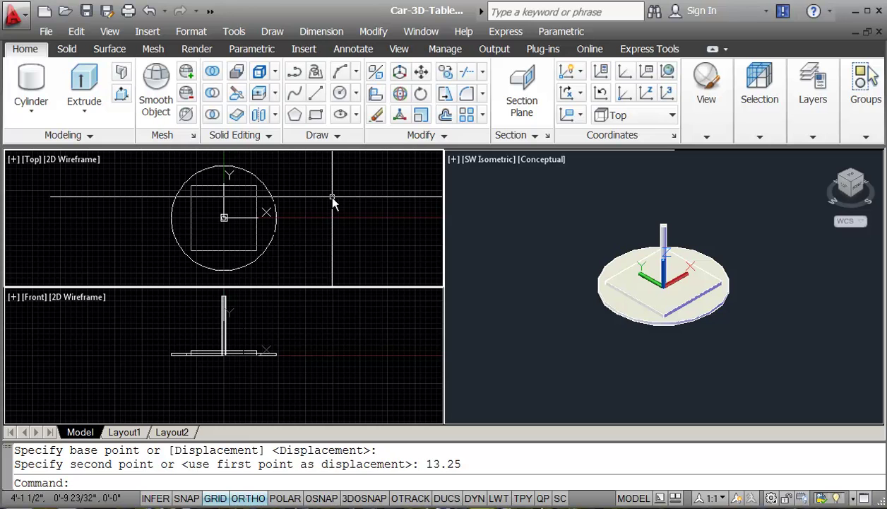
- Undo the mistaken leg moves and redo back to the leg standing at the centre
text(u)
key(Return)
key(Escape)
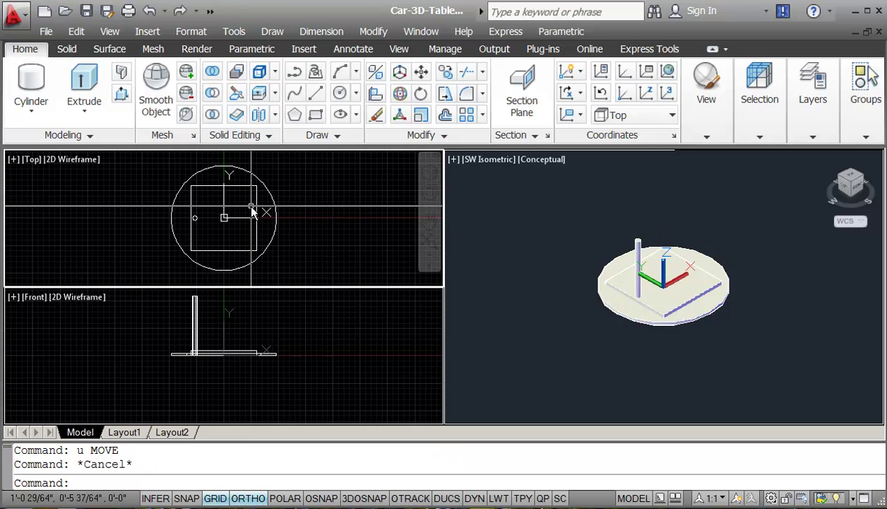
key(ctrl+z)
key(Escape)
text(m)
key(Return)
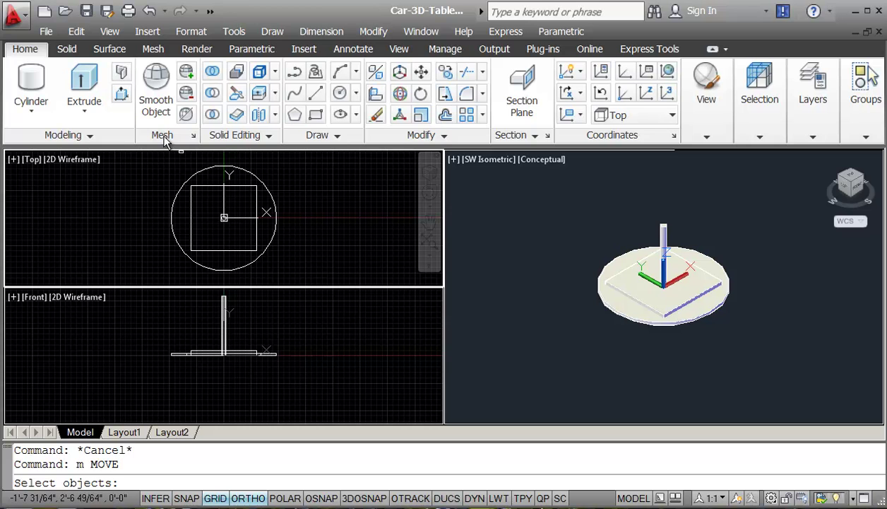
click(151, 11)
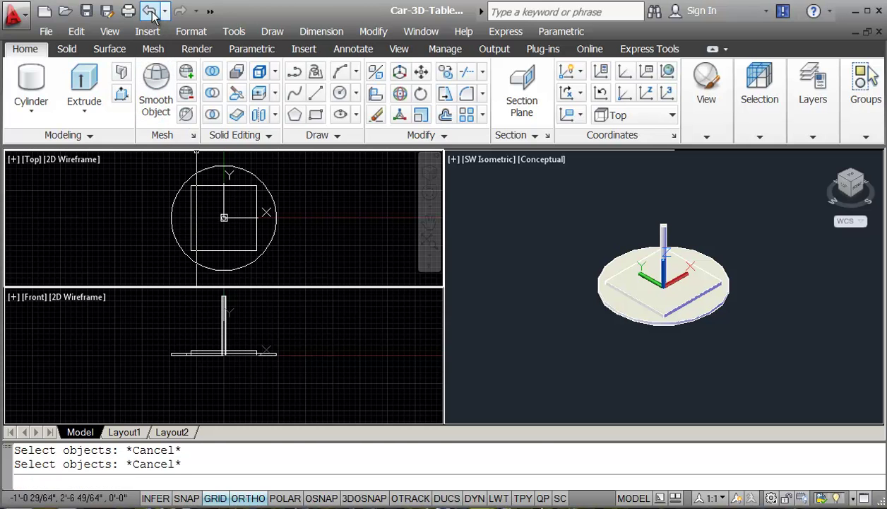
click(151, 11)
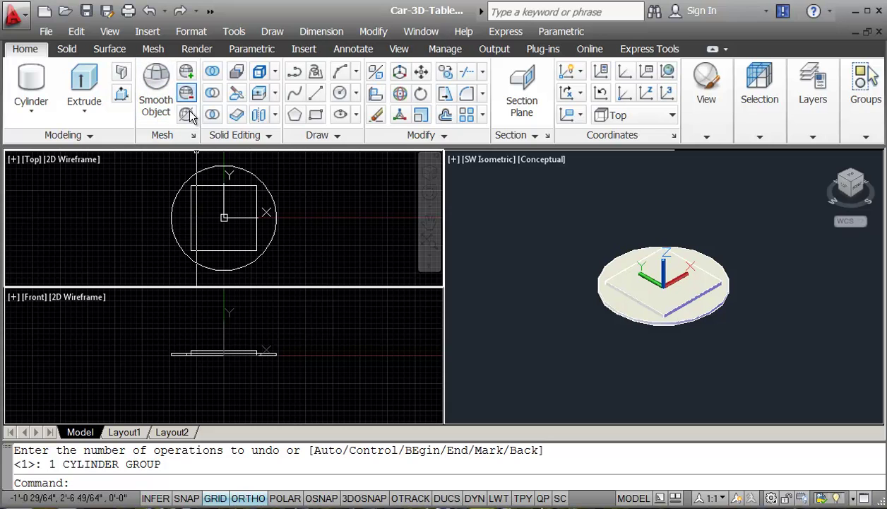
click(181, 12)
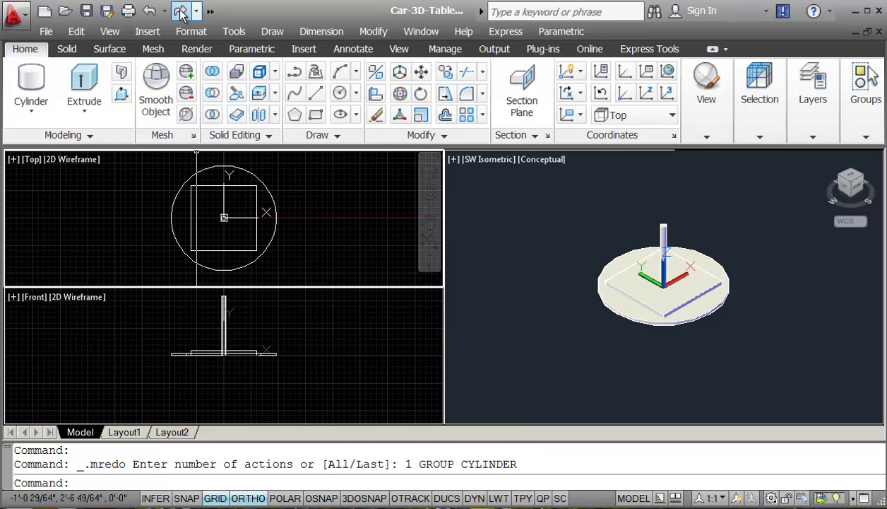
click(180, 11)
- Move the leg 13.25 to the left
key(Escape)
key(Escape)
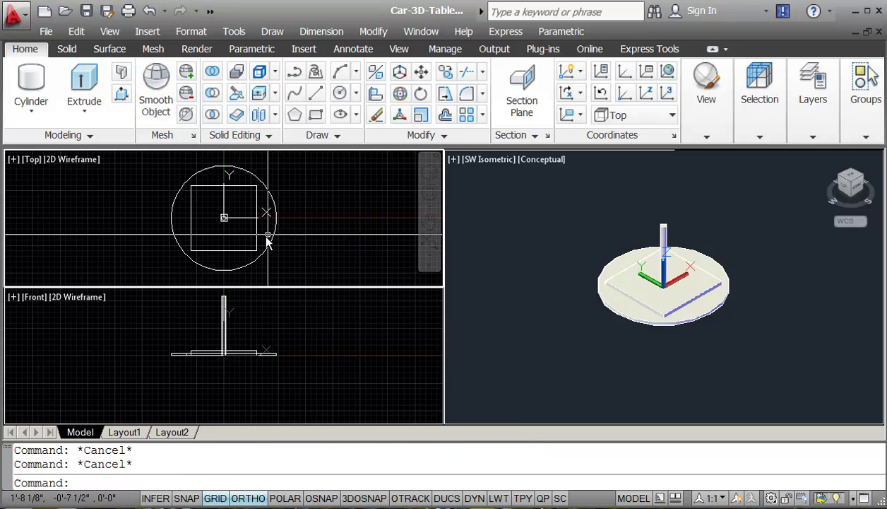
text(m)
key(Return)
click(212, 207)
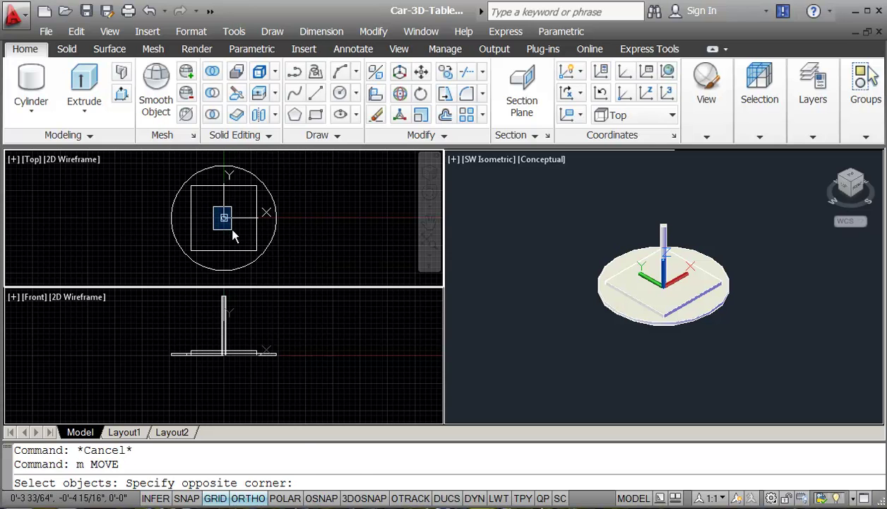
click(229, 225)
key(Return)
click(234, 236)
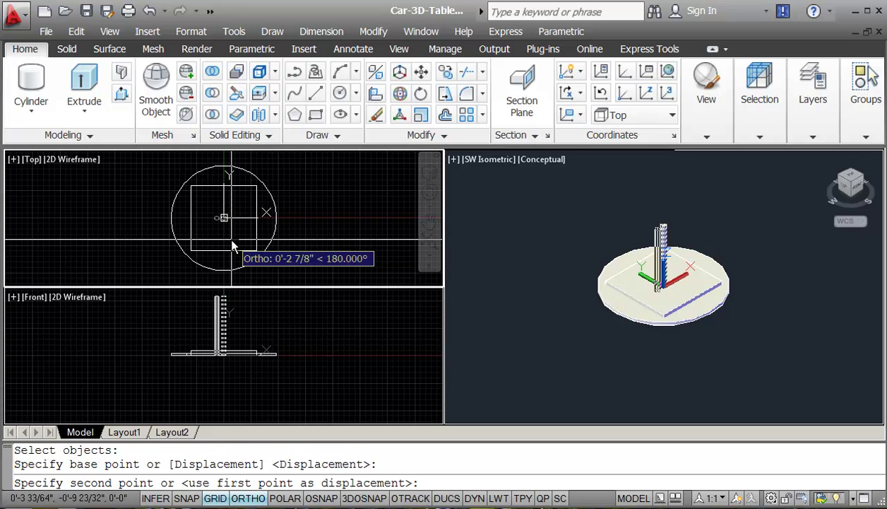
text(13.25)
key(Return)
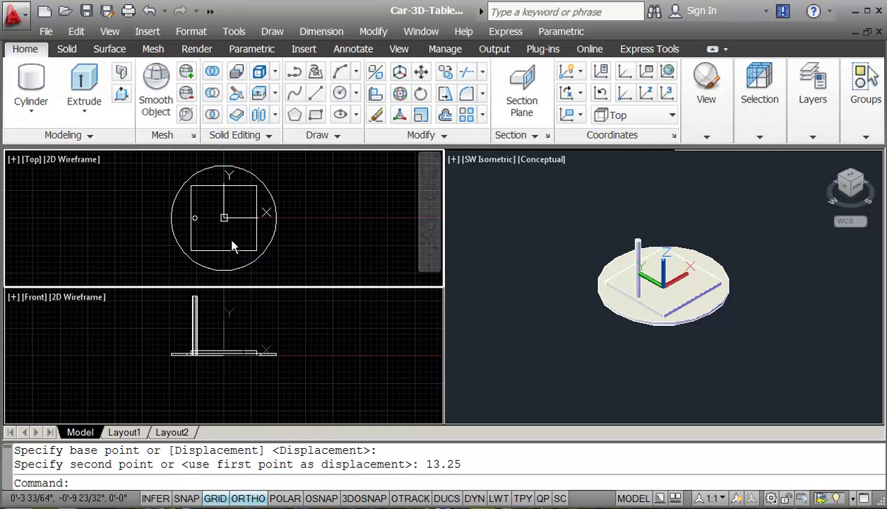
- Move the leg 13.25 down to the frame's lower-left corner
key(Return)
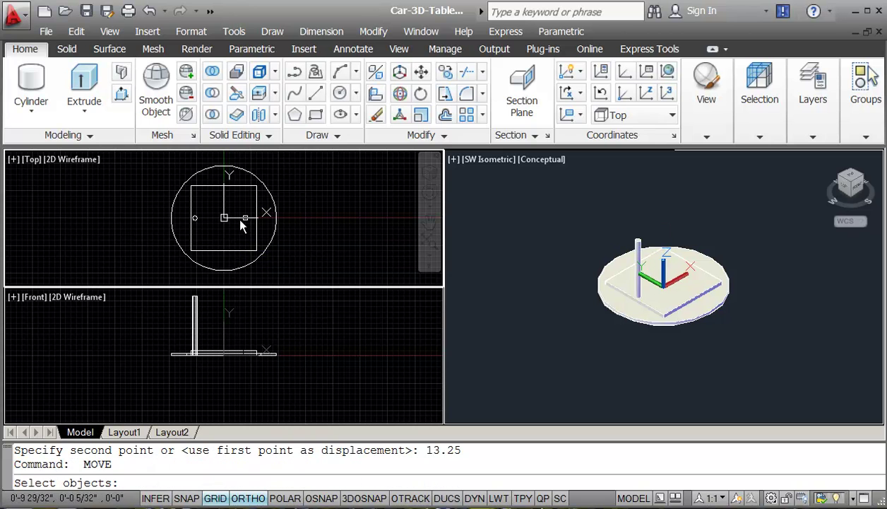
click(195, 223)
key(Return)
click(204, 220)
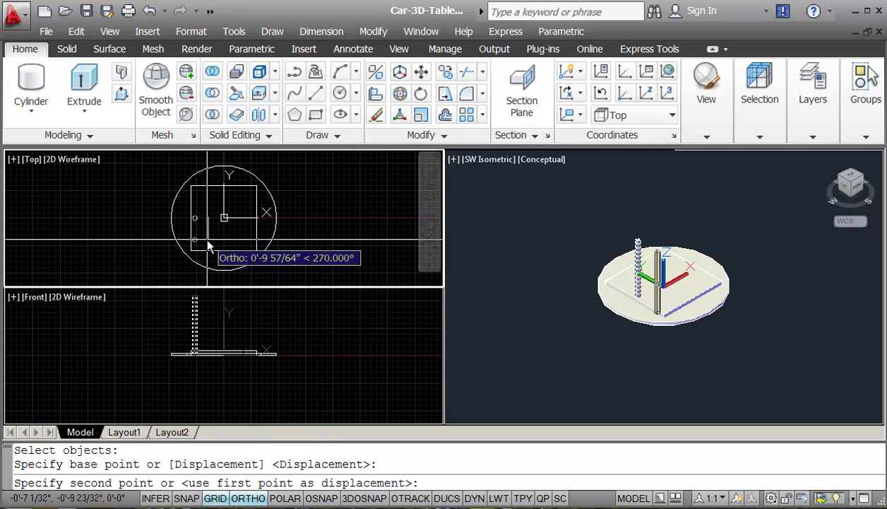
text(13.25)
key(Return)
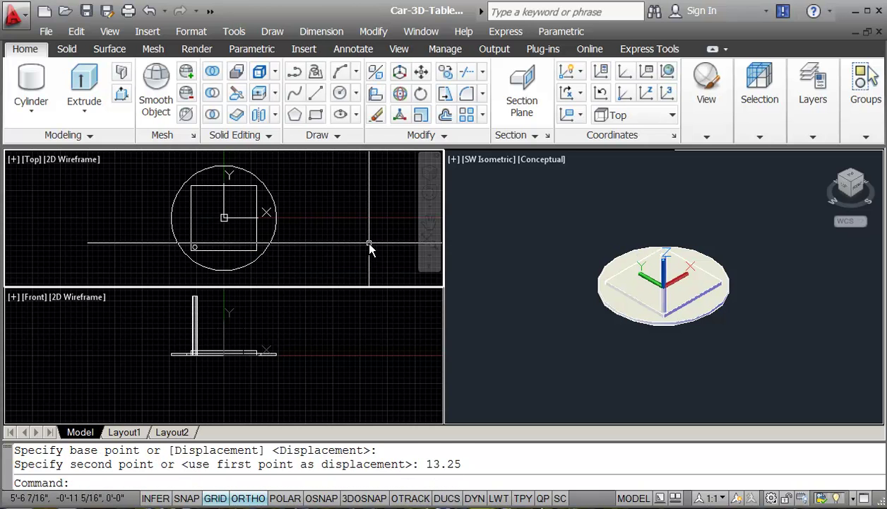
key(Escape)
key(Escape)
- Copy the leg 26.5 to the right
text(cp)
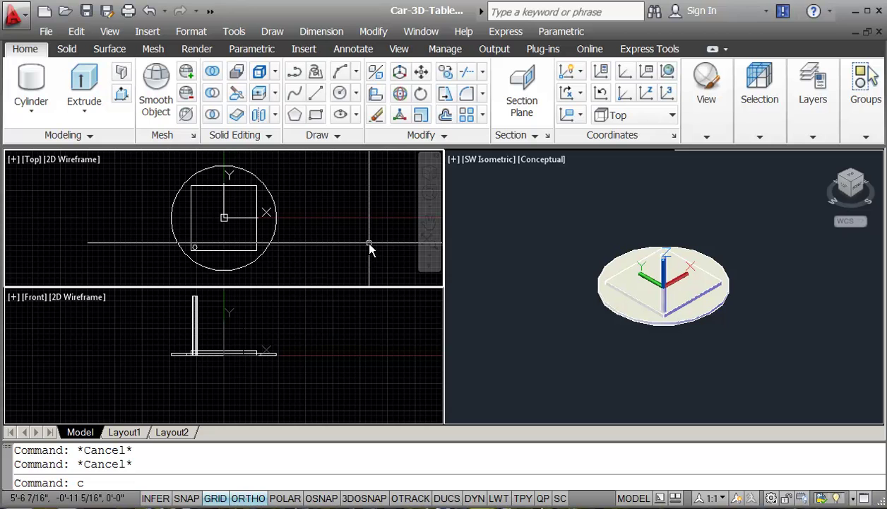
key(Return)
click(184, 236)
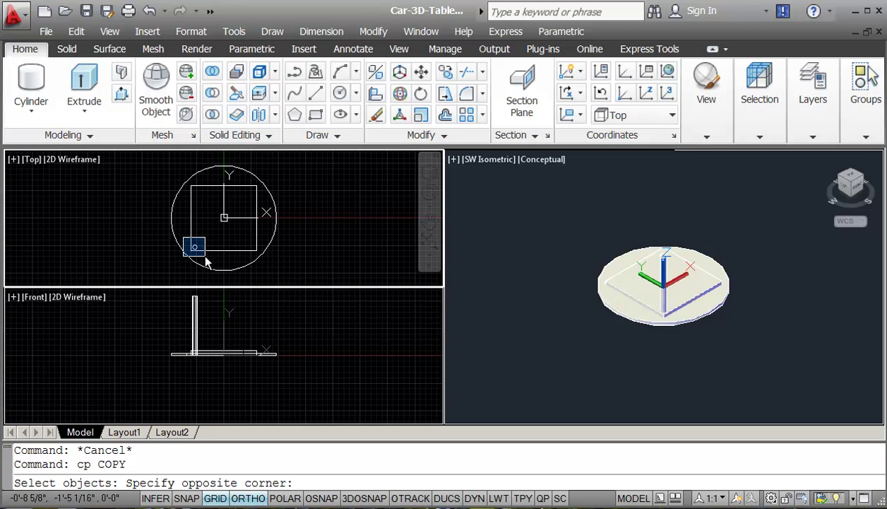
click(208, 258)
key(Return)
click(210, 236)
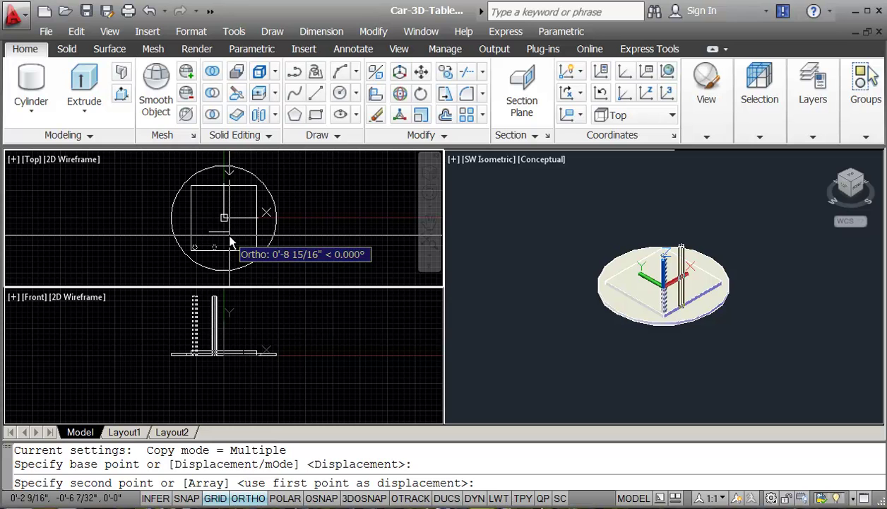
text(26.5)
key(Return)
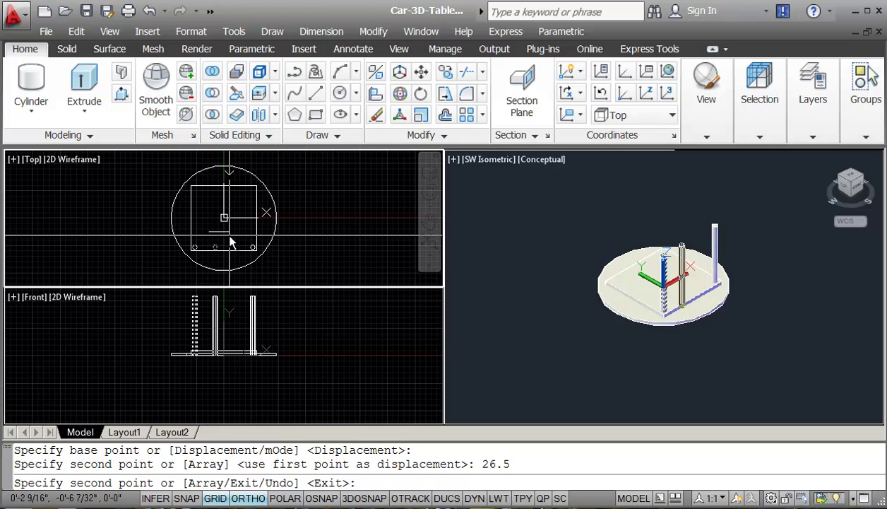
key(Escape)
key(Escape)
- Copy both legs 26.5 up to complete the four corner legs
text(cp)
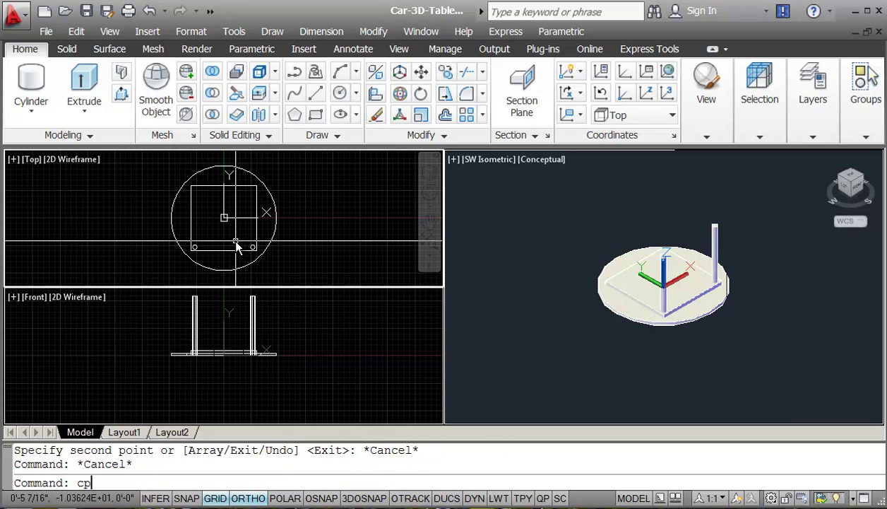
key(Return)
click(178, 240)
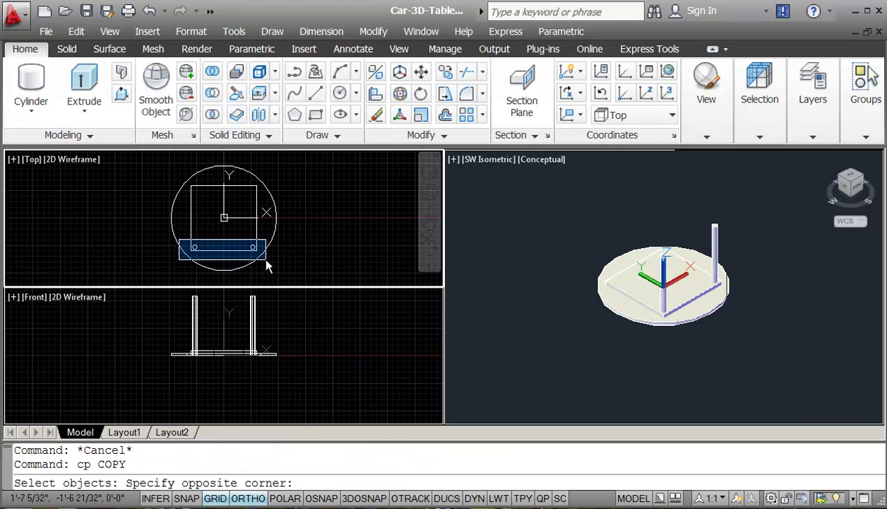
click(260, 254)
key(Return)
click(236, 242)
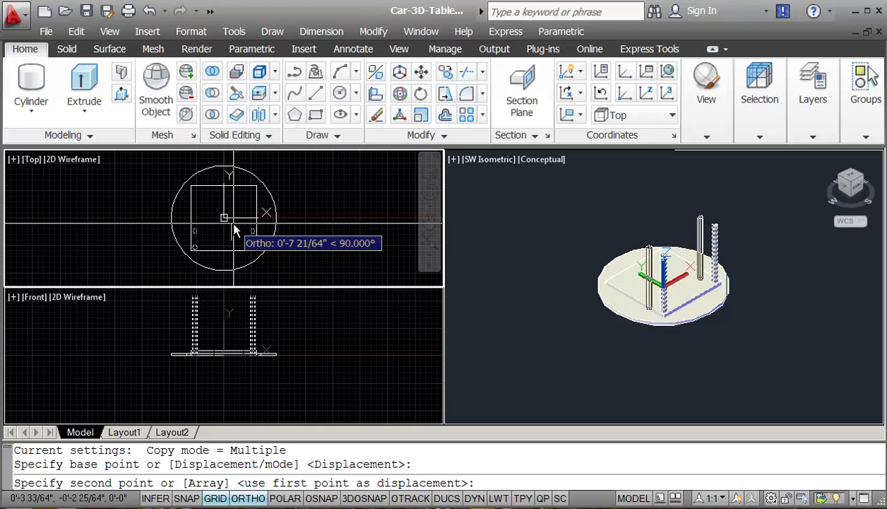
text(26.5)
key(Return)
key(Escape)
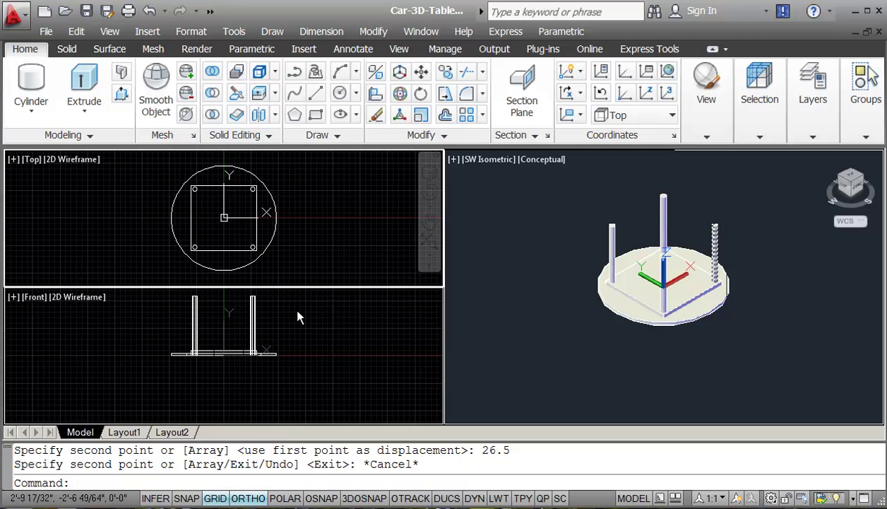
click(306, 332)
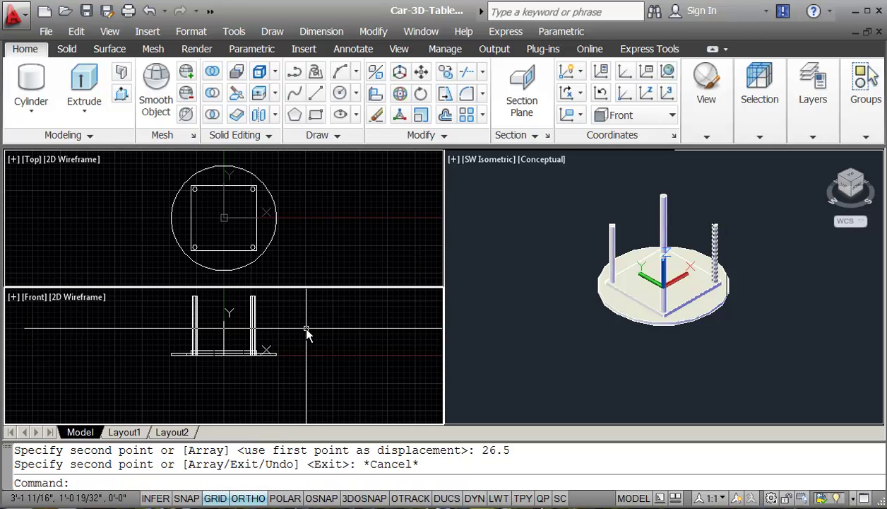
- In the Front viewport, raise the square frame 27.5 onto the legs
key(Escape)
key(Escape)
text(m)
key(Return)
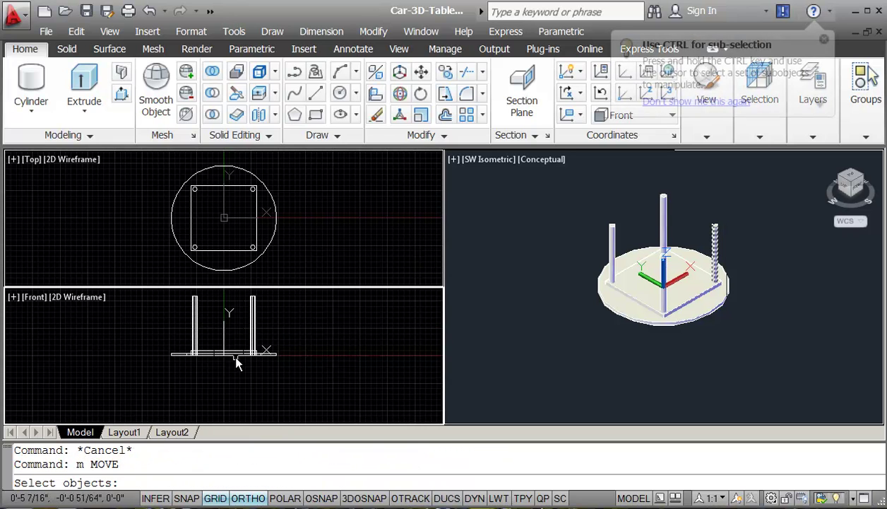
click(231, 351)
key(Return)
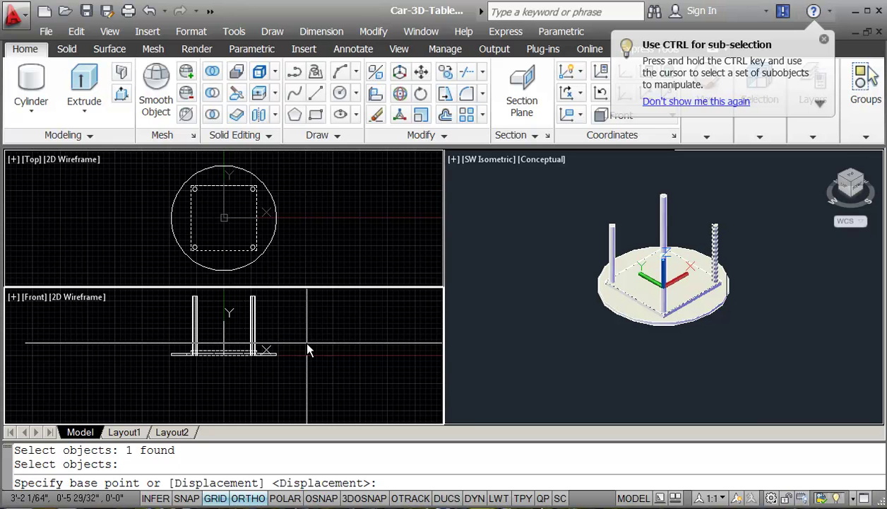
click(307, 349)
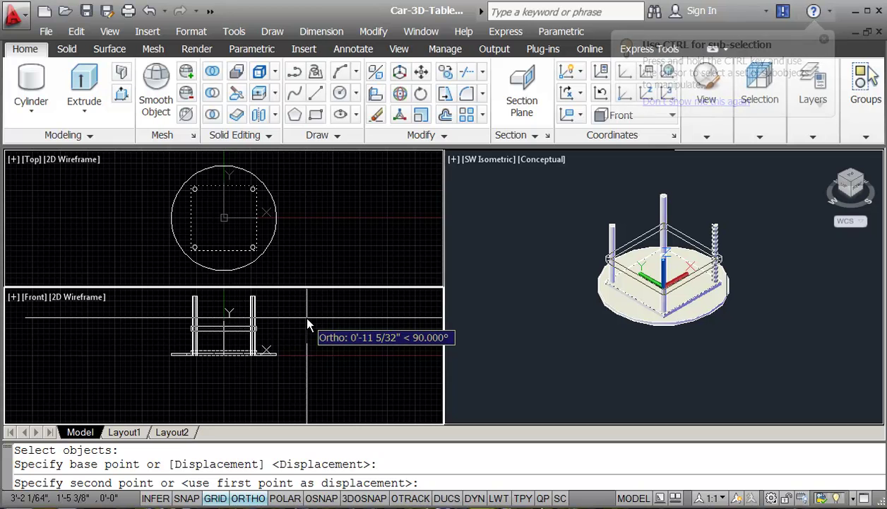
text(27)
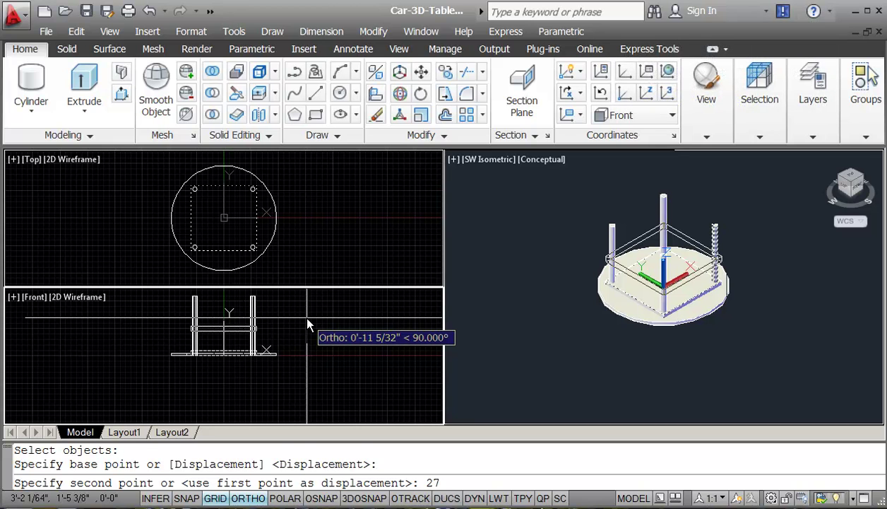
text(.5)
key(Return)
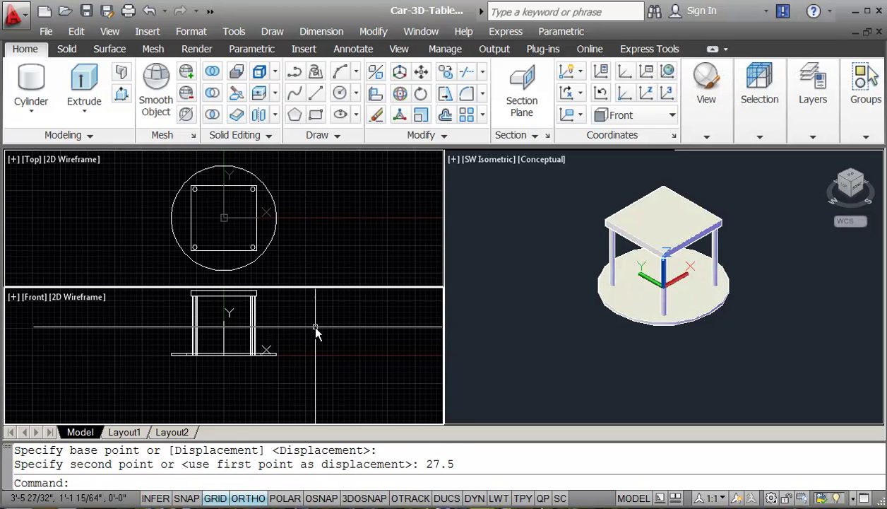
key(Escape)
key(Escape)
key(Return)
- Move the round top cylinder 30 units upward in the Front view so it sits on the frame
click(226, 349)
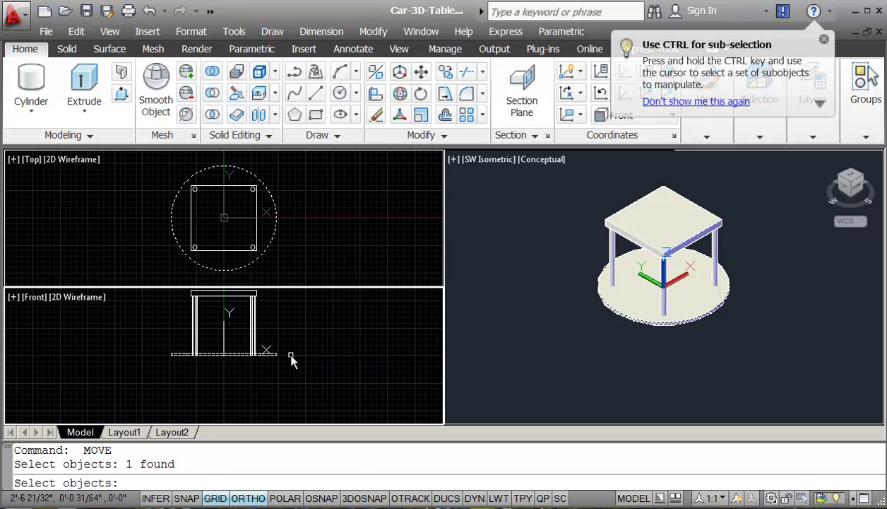
key(Return)
click(308, 365)
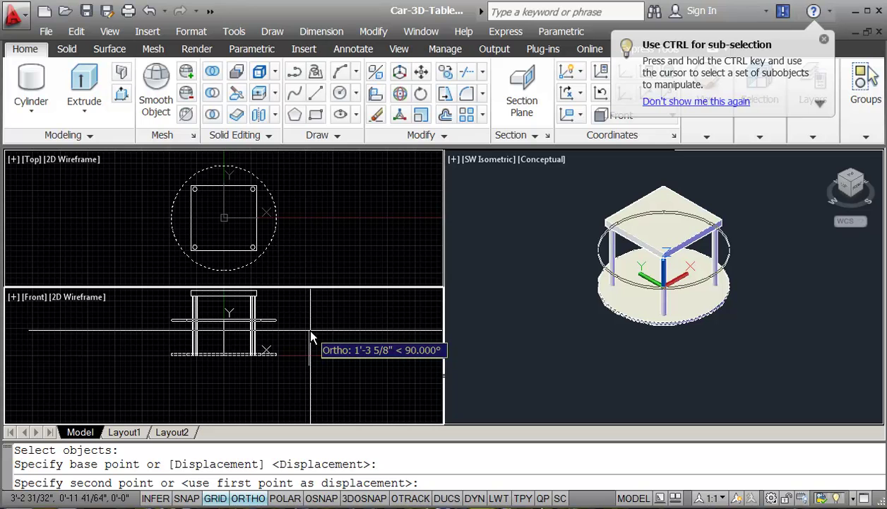
text(30)
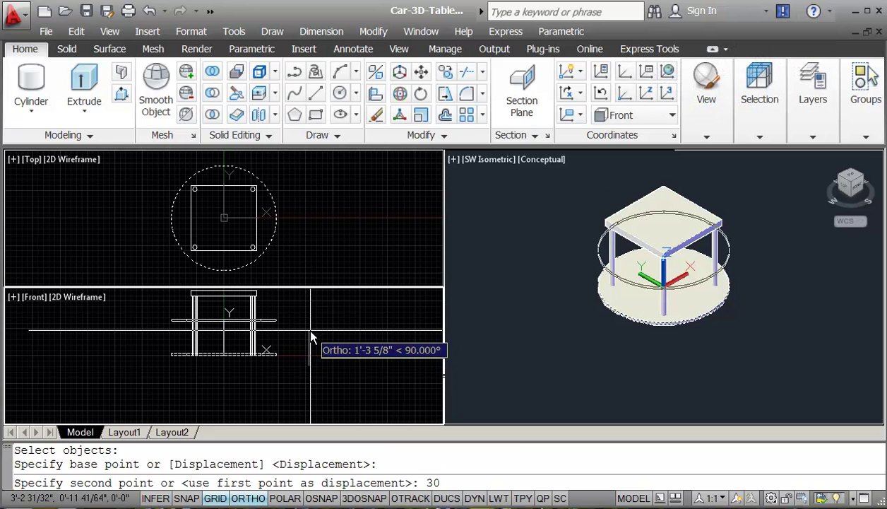
key(Return)
click(296, 346)
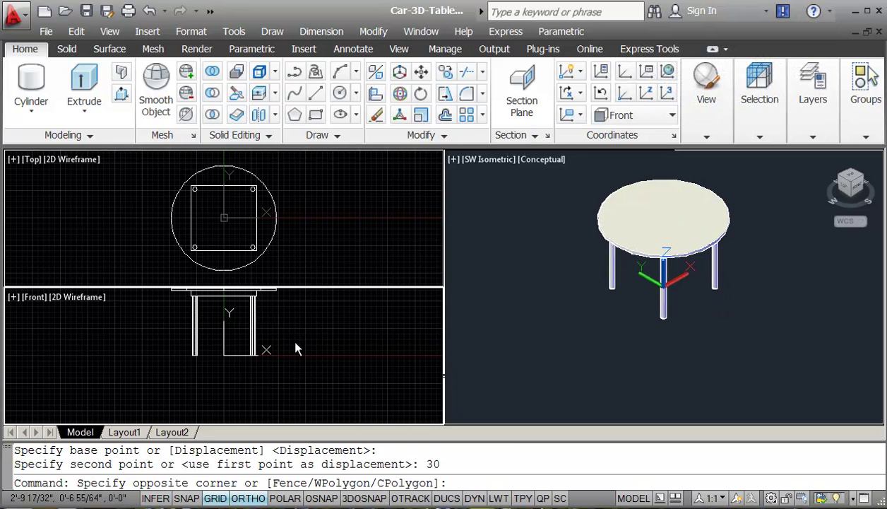
- Zoom Extents in the Front view to fit the whole table
text(z)
key(Return)
text(e)
key(Return)
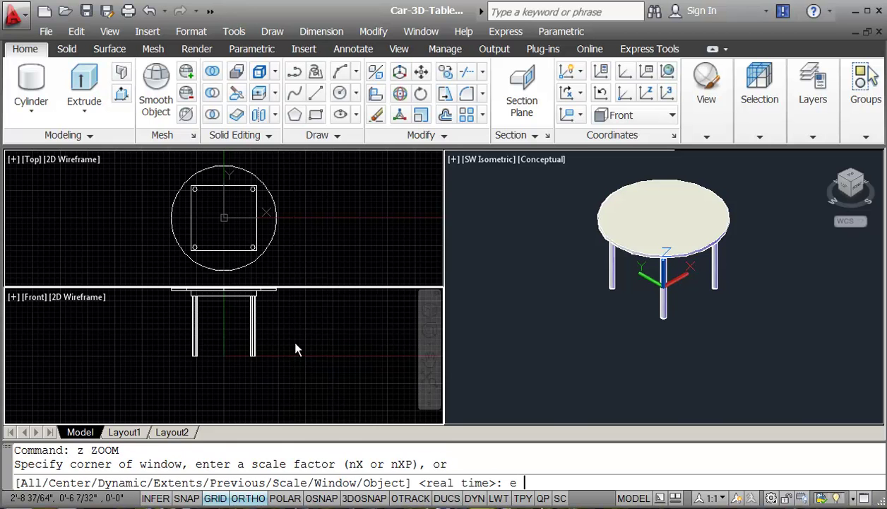
click(299, 224)
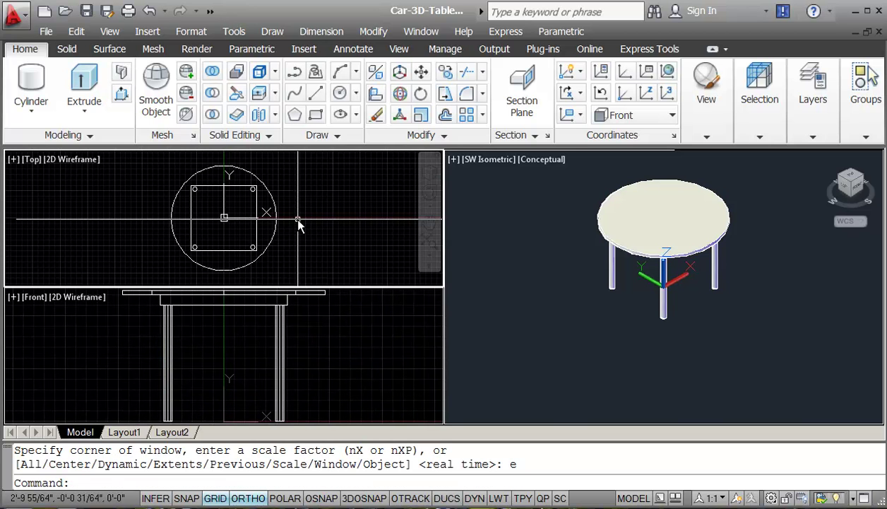
- Switch the 3D view to Perspective, orbit to a low side-on angle, and fit the table
click(566, 309)
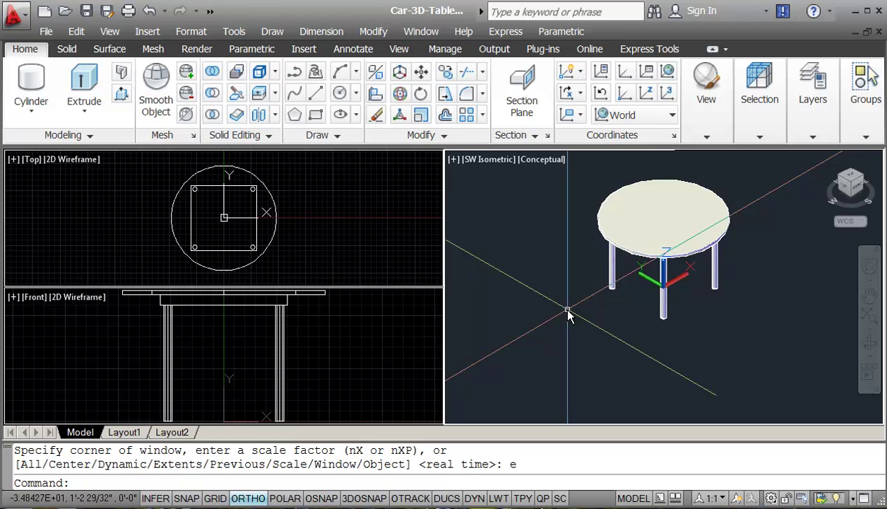
right_click(848, 186)
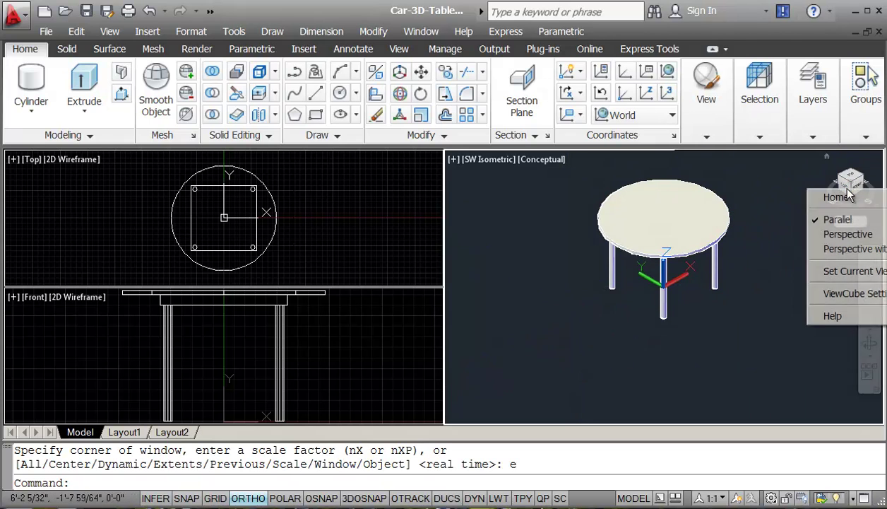
click(848, 234)
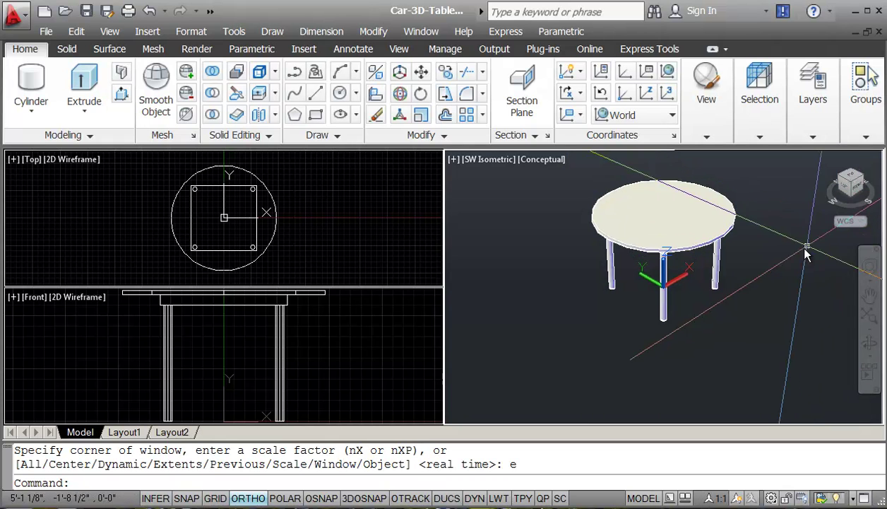
click(870, 342)
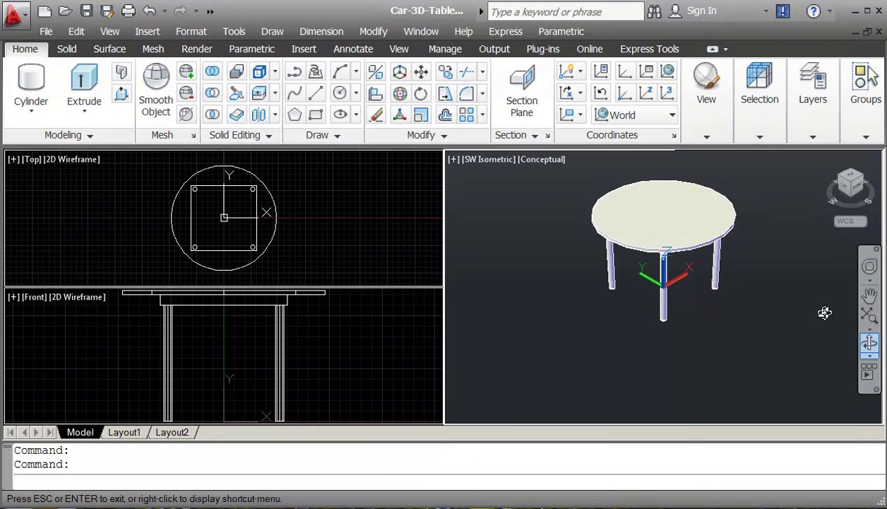
drag(794, 294, 778, 268)
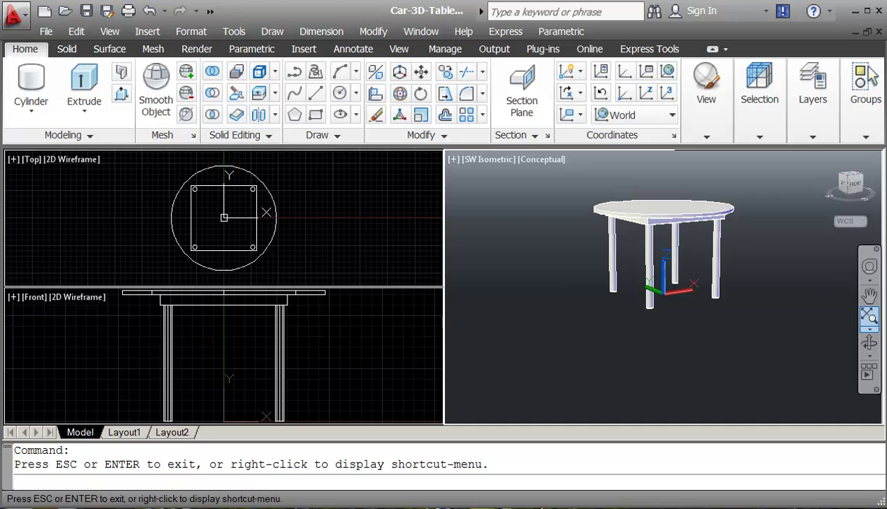
click(870, 320)
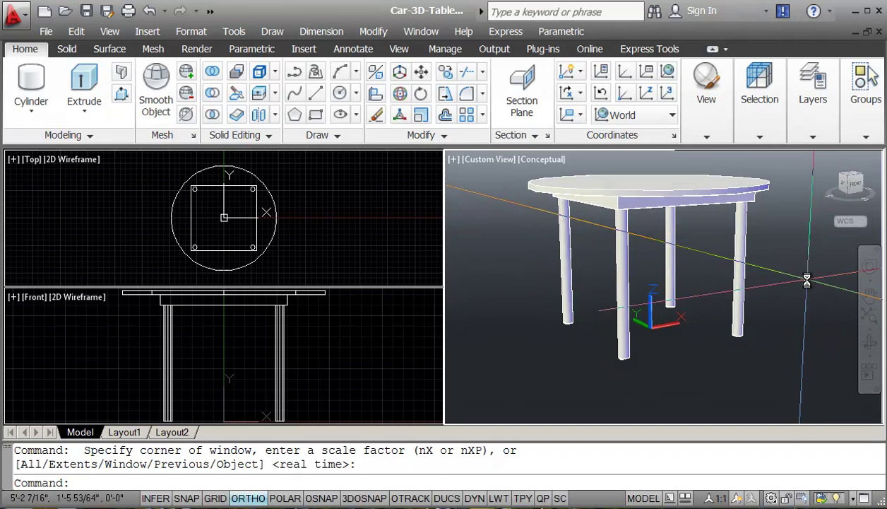
key(Escape)
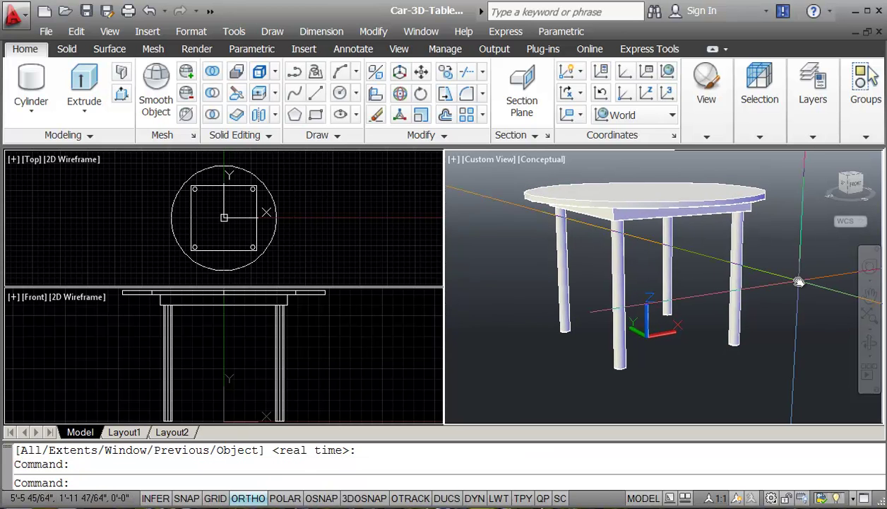